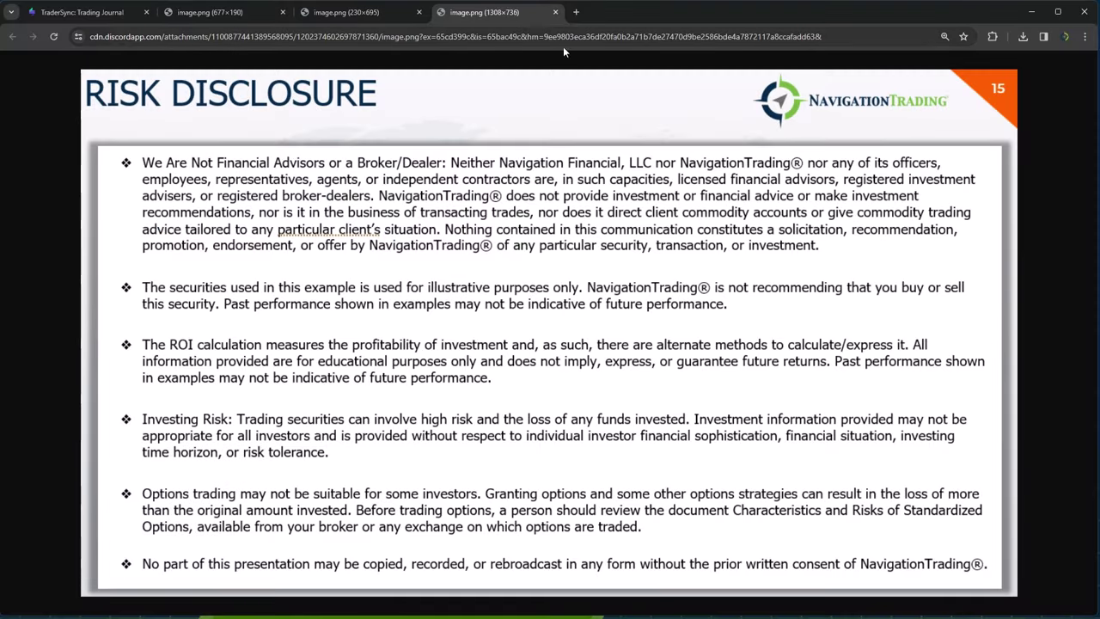
# View the overall monthly results image for January 2024 and the daily January P/L image
pyautogui.click(242, 15)
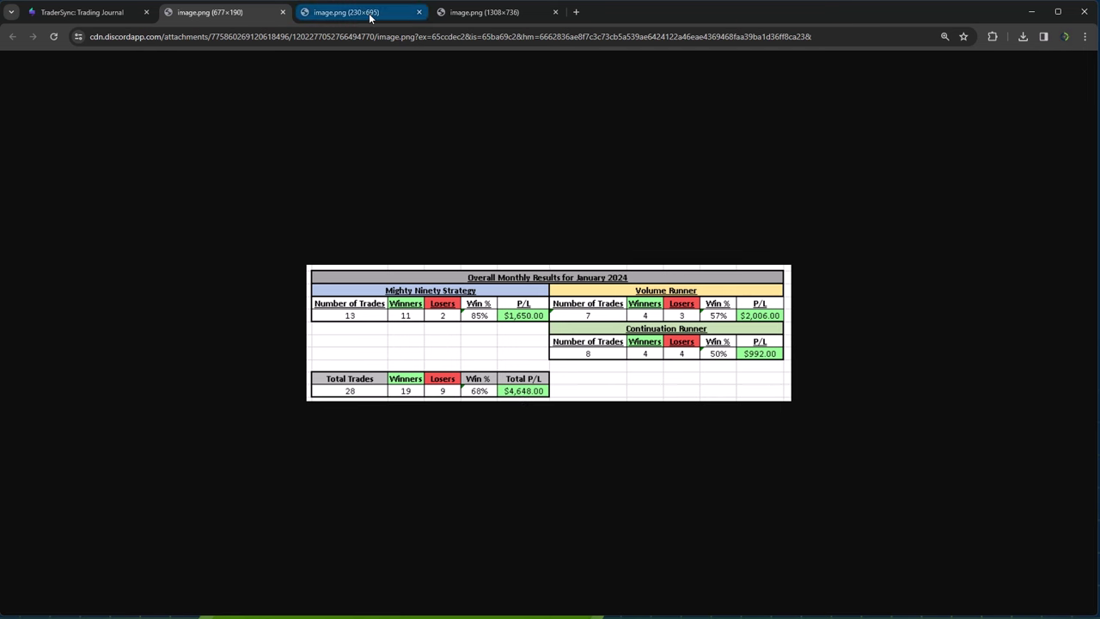
pyautogui.moveTo(371, 17)
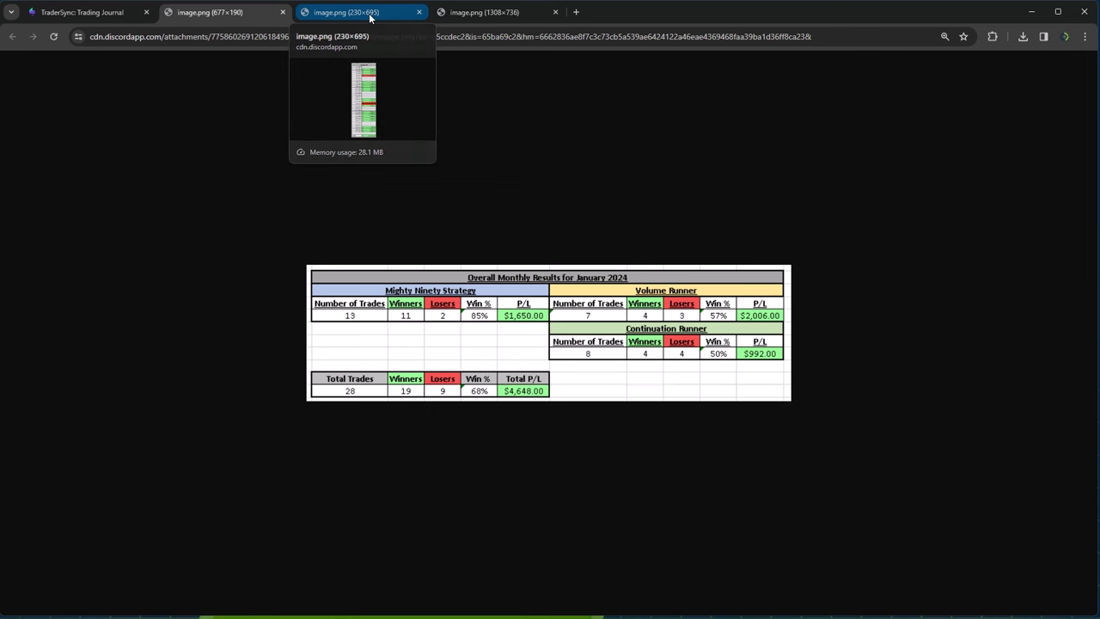
pyautogui.click(371, 18)
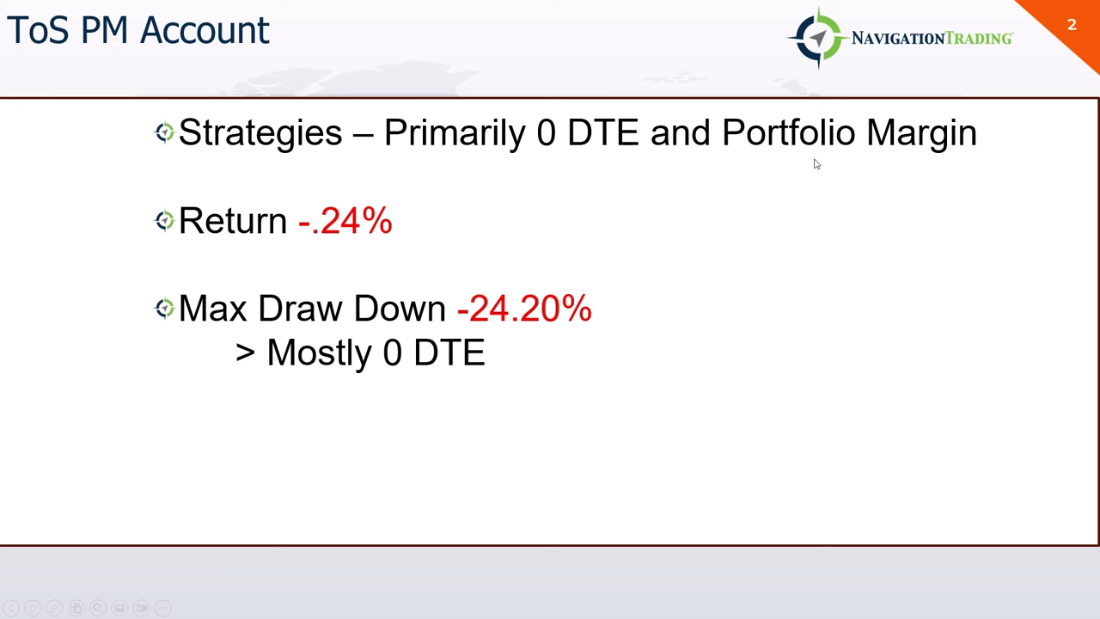
# Advance through the presentation slides on the ToS PM and Tradovate account performance
pyautogui.click(742, 331)
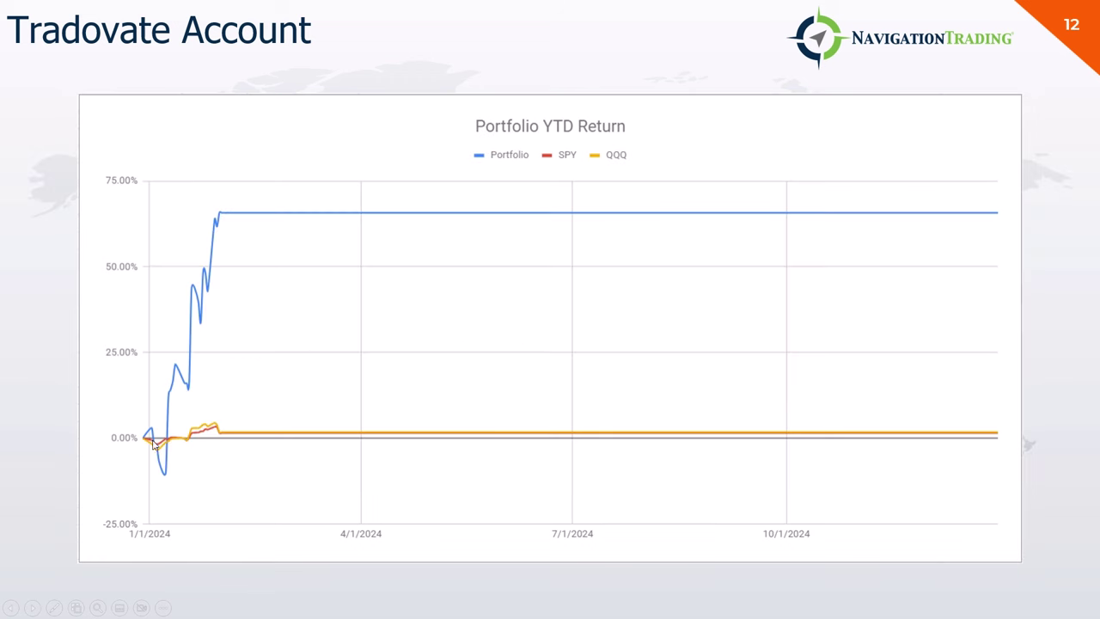
pyautogui.click(396, 352)
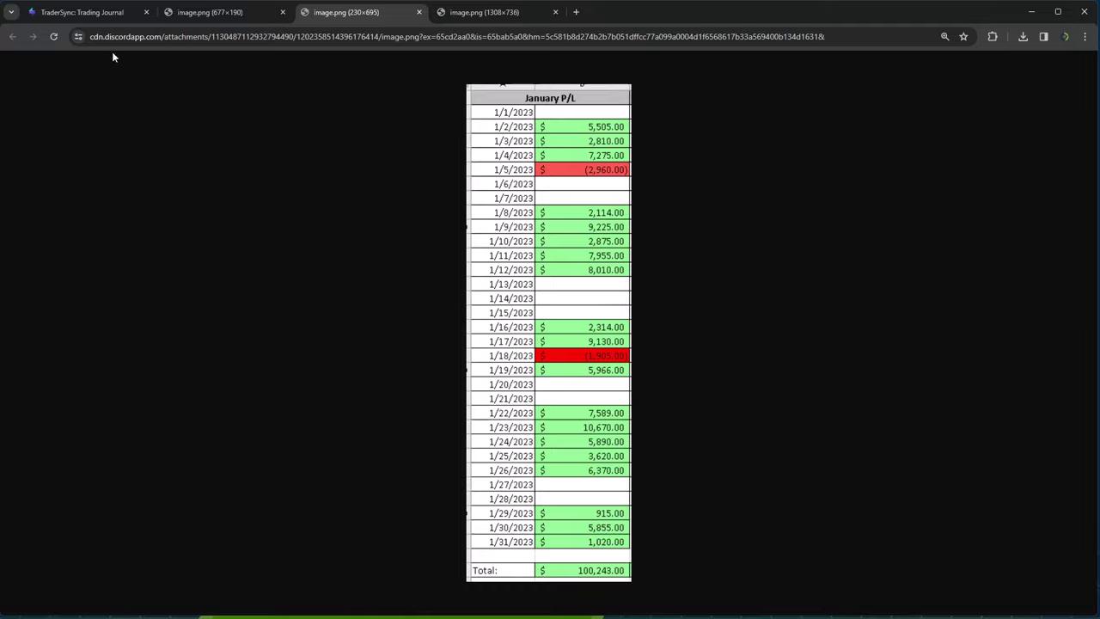
# Return to the TraderSync trades list, filter it to only the 0 - OVERNIGHT IRON CONDOR setup, and reload the page
pyautogui.hotkey('ctrl', '1')
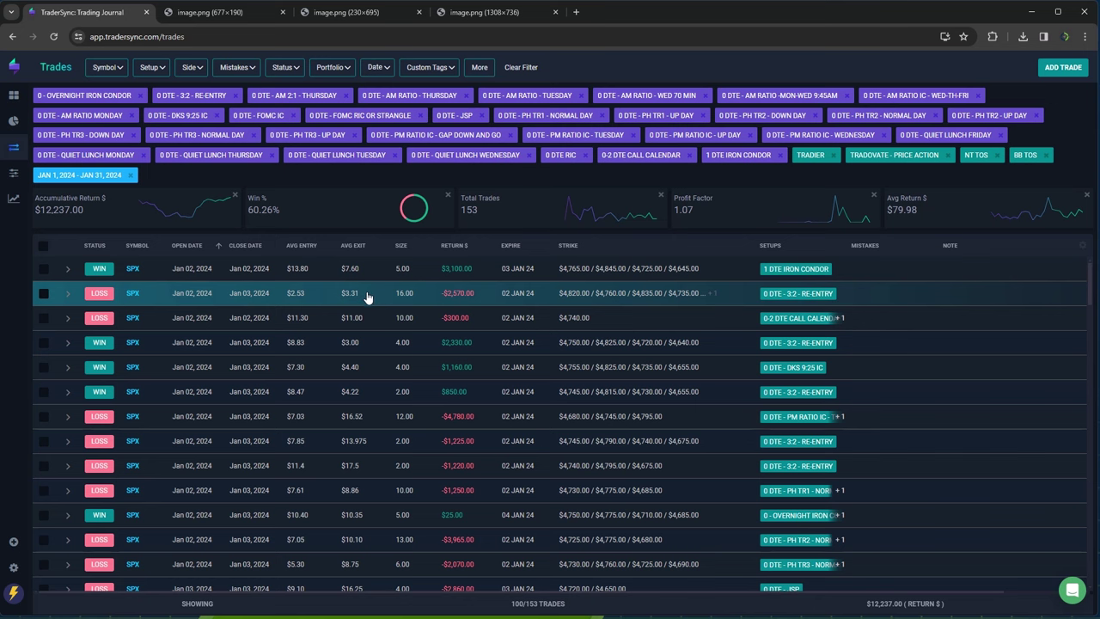
pyautogui.click(154, 68)
pyautogui.click(144, 90)
pyautogui.click(144, 89)
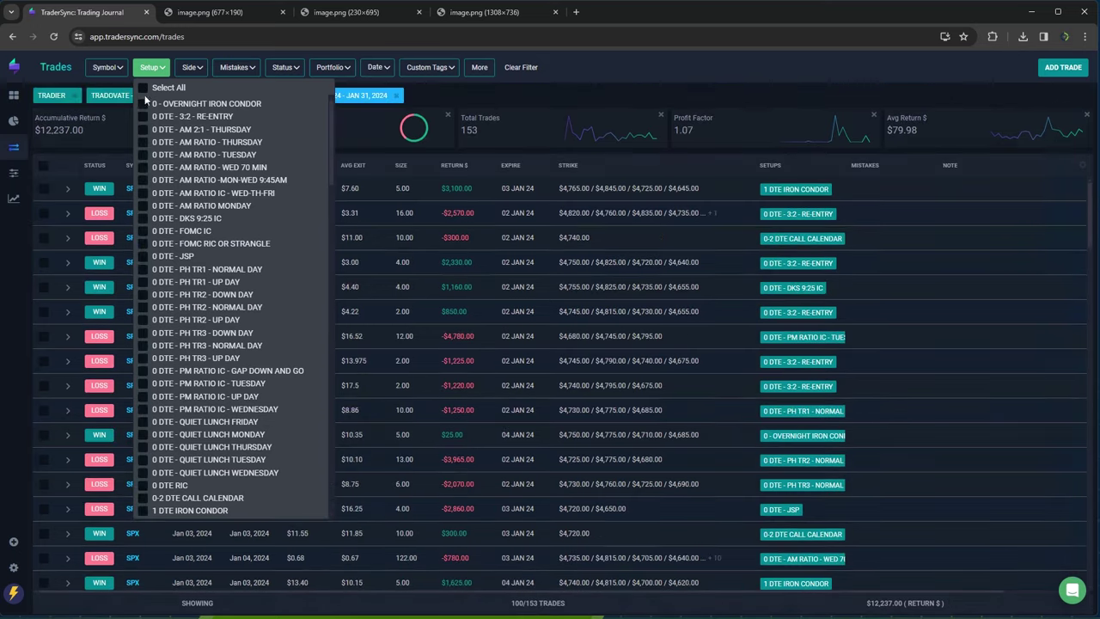
pyautogui.click(143, 104)
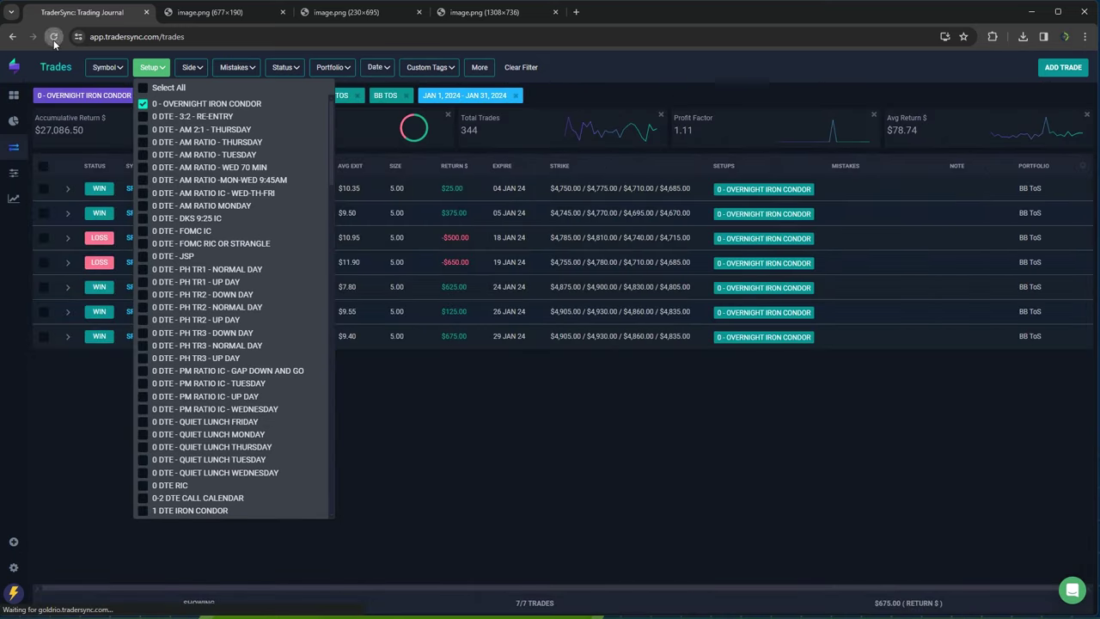
pyautogui.click(53, 37)
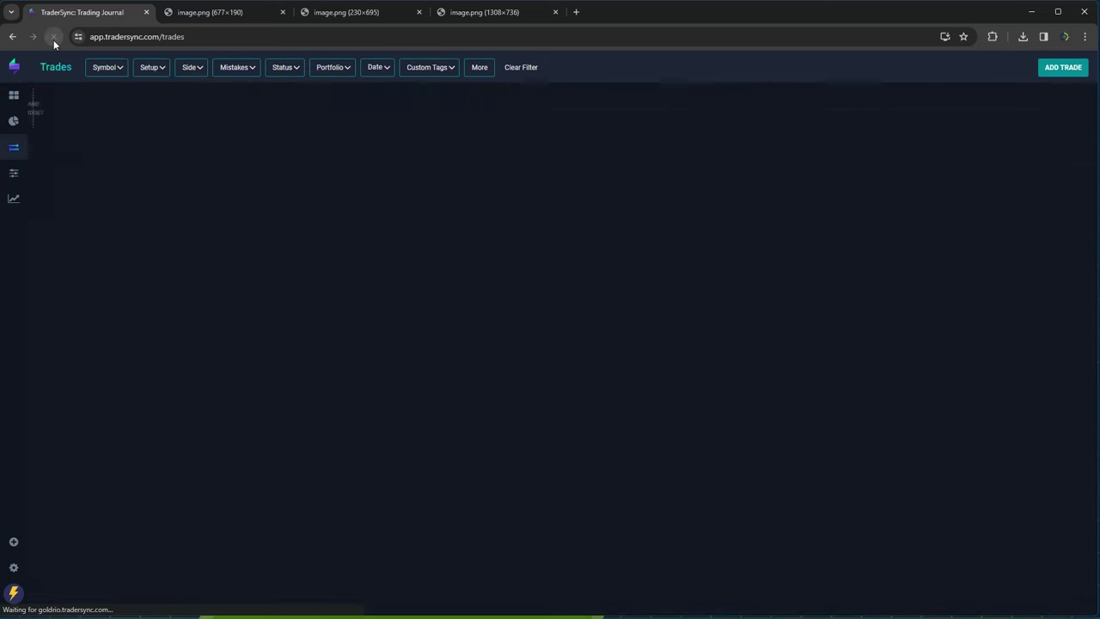
# Replace the overnight iron condor setup filter with 0 DTE - 3:2 - RE-ENTRY and reload the trades page
pyautogui.click(150, 74)
pyautogui.click(144, 104)
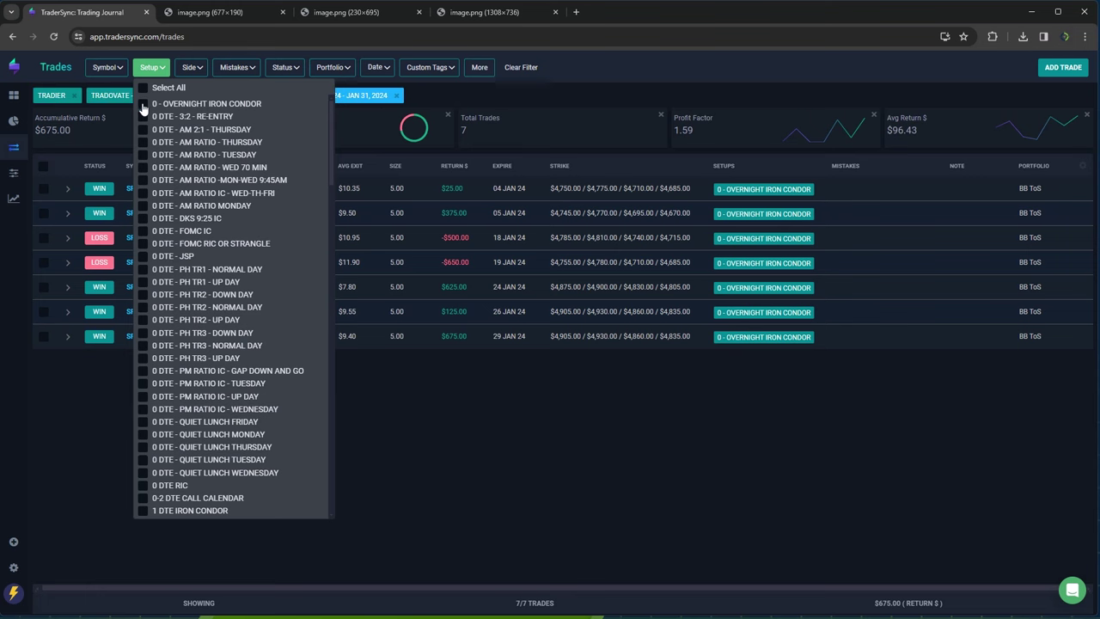
pyautogui.click(143, 117)
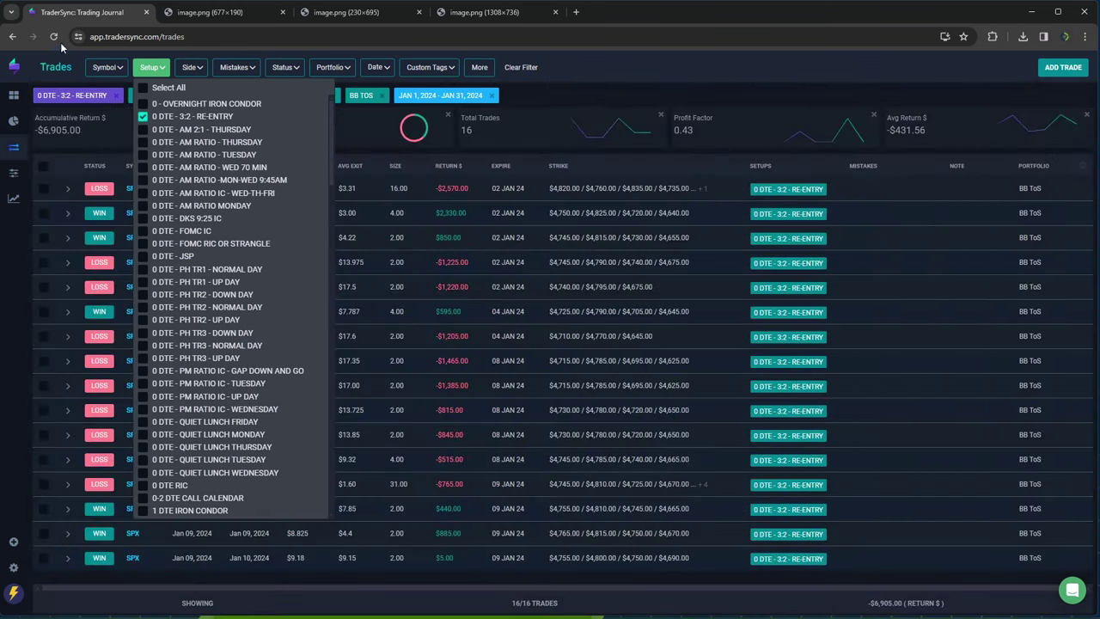
pyautogui.click(53, 36)
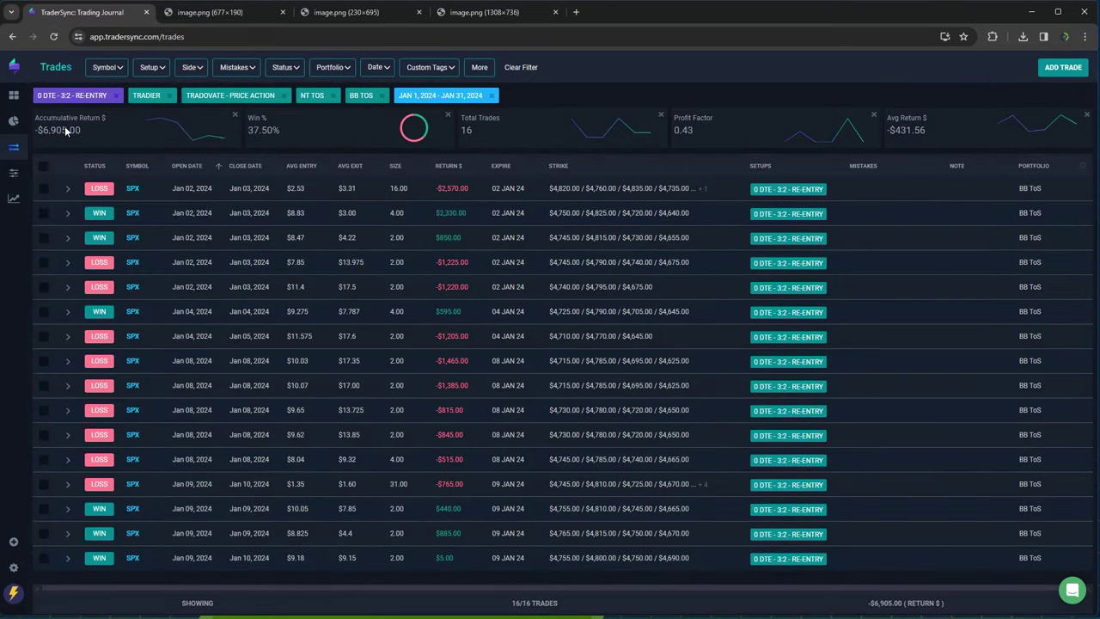
# Replace the re-entry filter with all seven 0 DTE AM setups, from AM 2:1 - THURSDAY through AM RATIO MONDAY, and reload the page
pyautogui.click(144, 70)
pyautogui.click(143, 116)
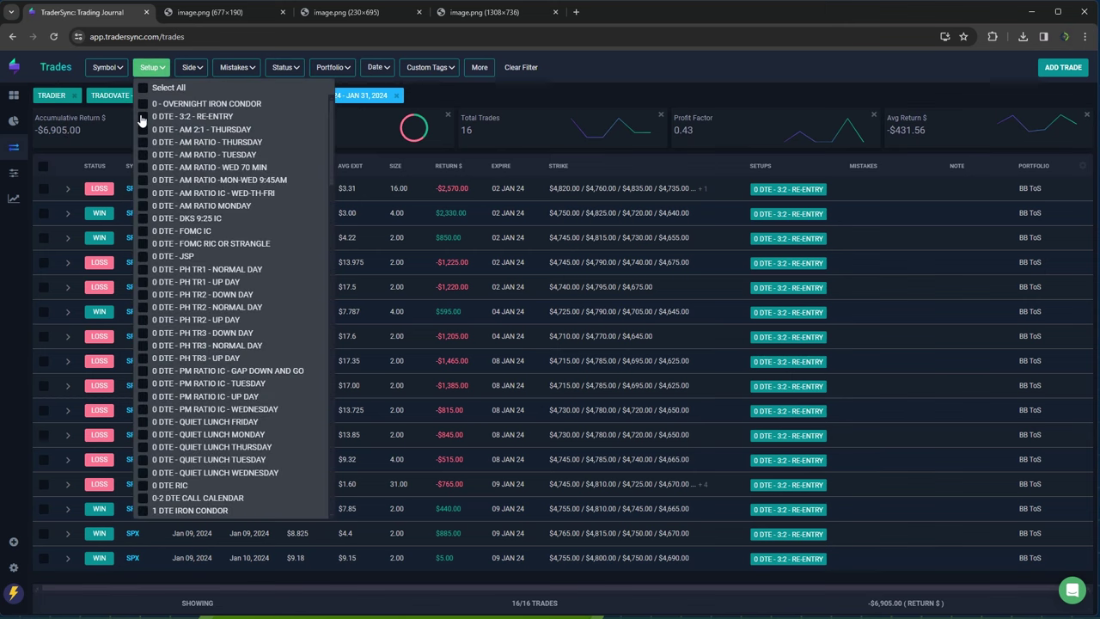
pyautogui.click(143, 129)
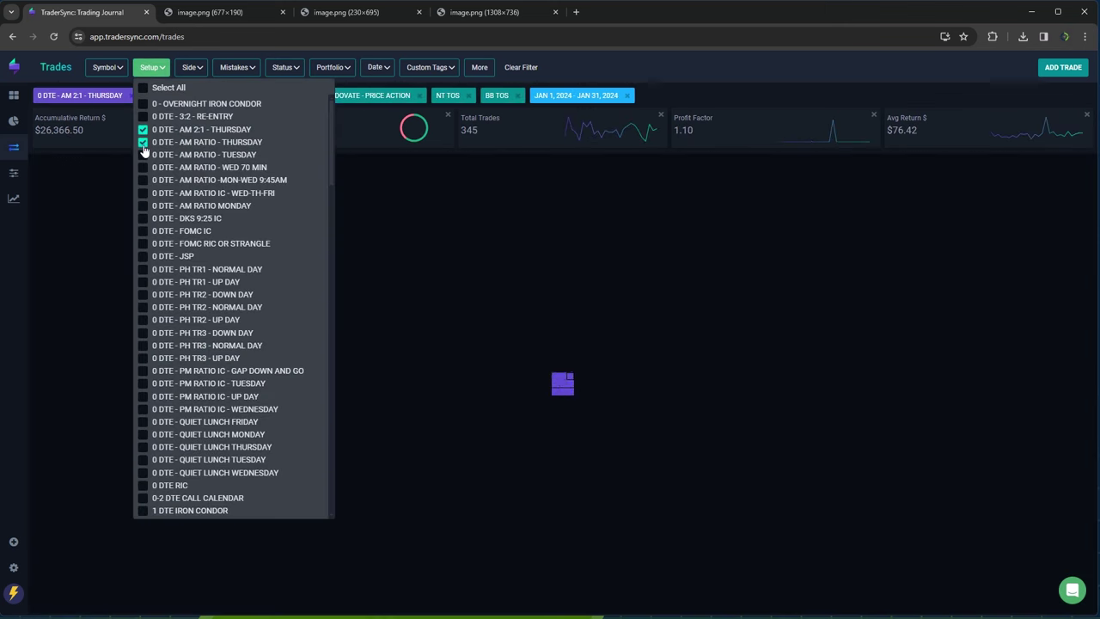
pyautogui.click(143, 155)
pyautogui.click(143, 168)
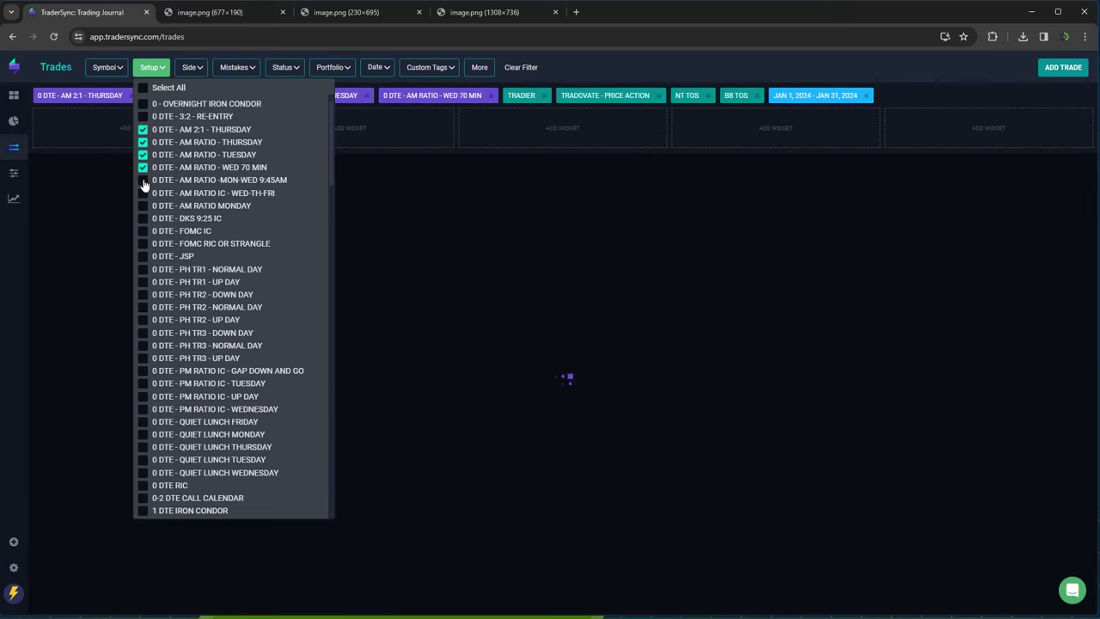
pyautogui.click(144, 180)
pyautogui.click(143, 193)
pyautogui.click(144, 205)
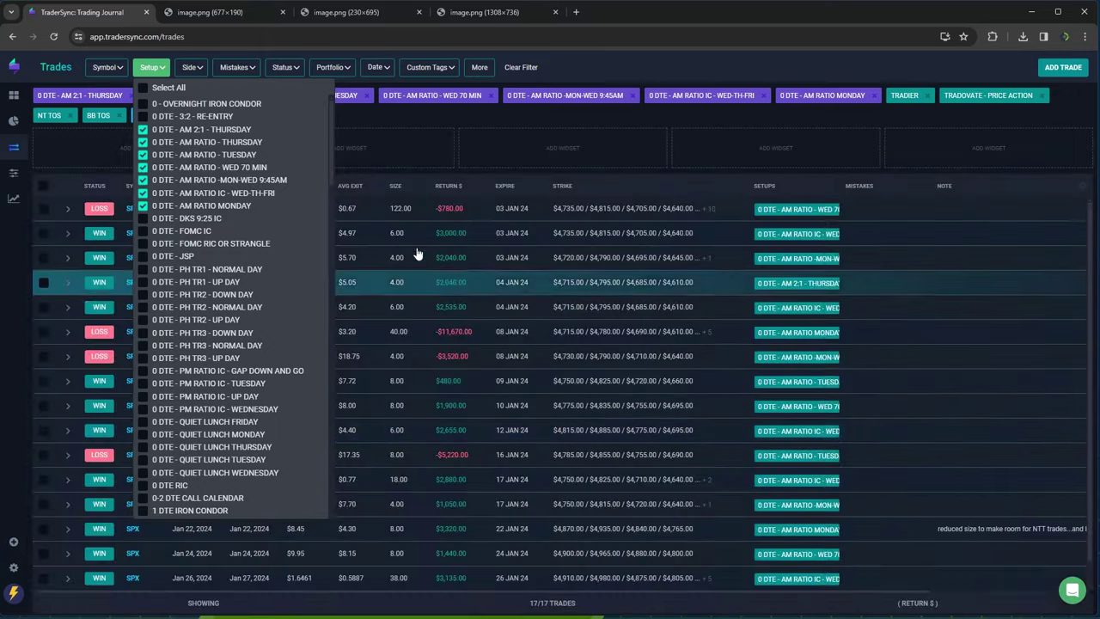
pyautogui.click(515, 52)
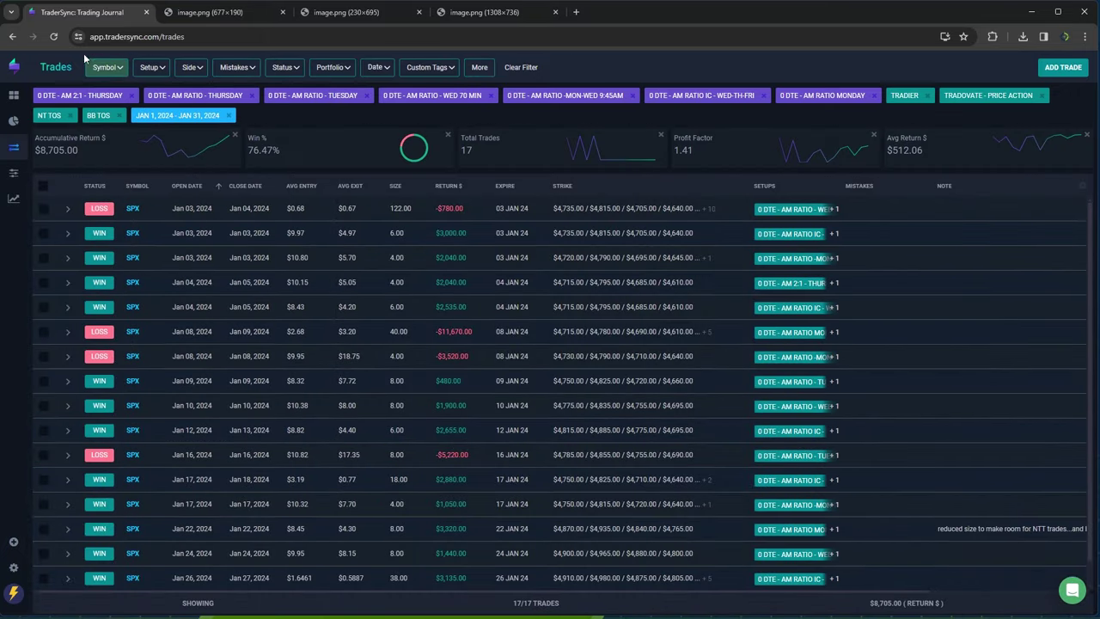
pyautogui.click(53, 37)
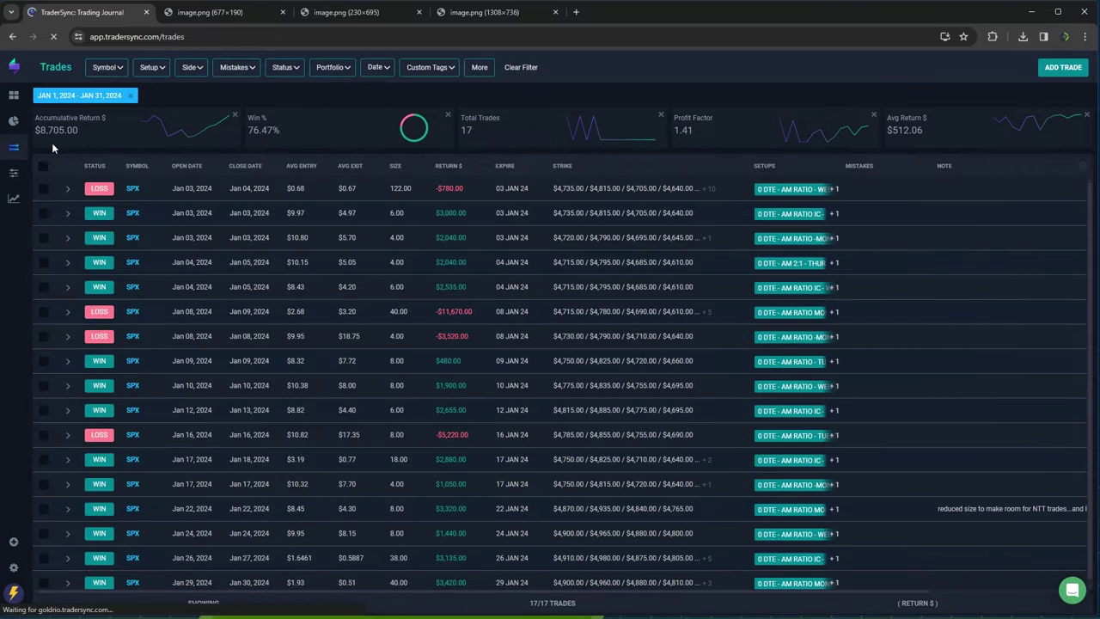
# Clear the seven AM setups from the filter, select only 0 DTE - DKS 9:25 IC, and reload the trades page
pyautogui.click(155, 74)
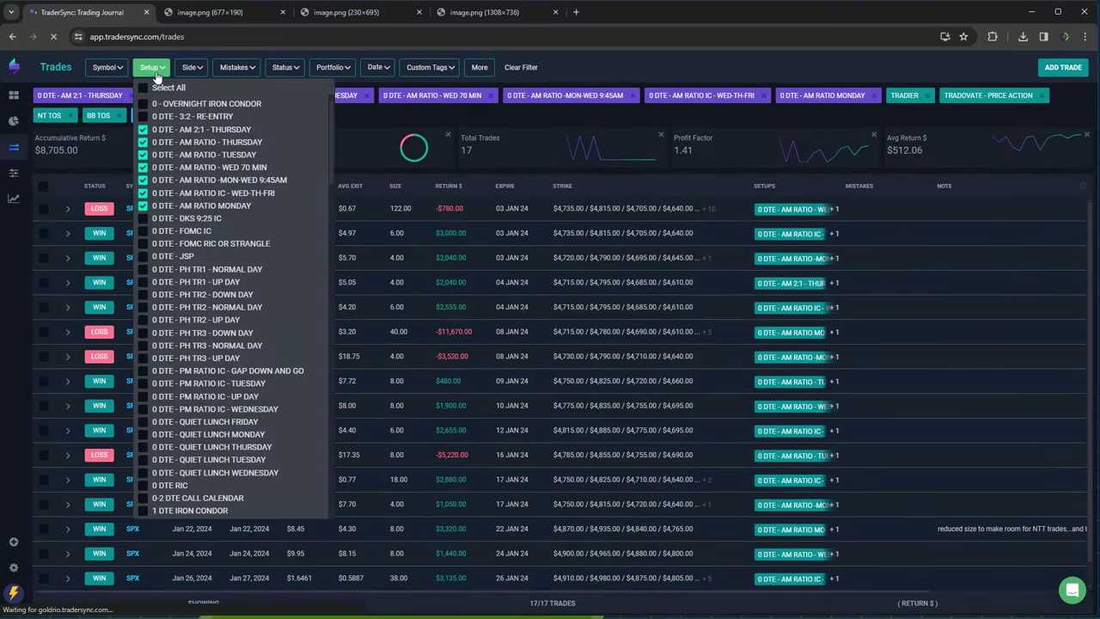
pyautogui.click(143, 129)
pyautogui.click(143, 141)
pyautogui.click(143, 154)
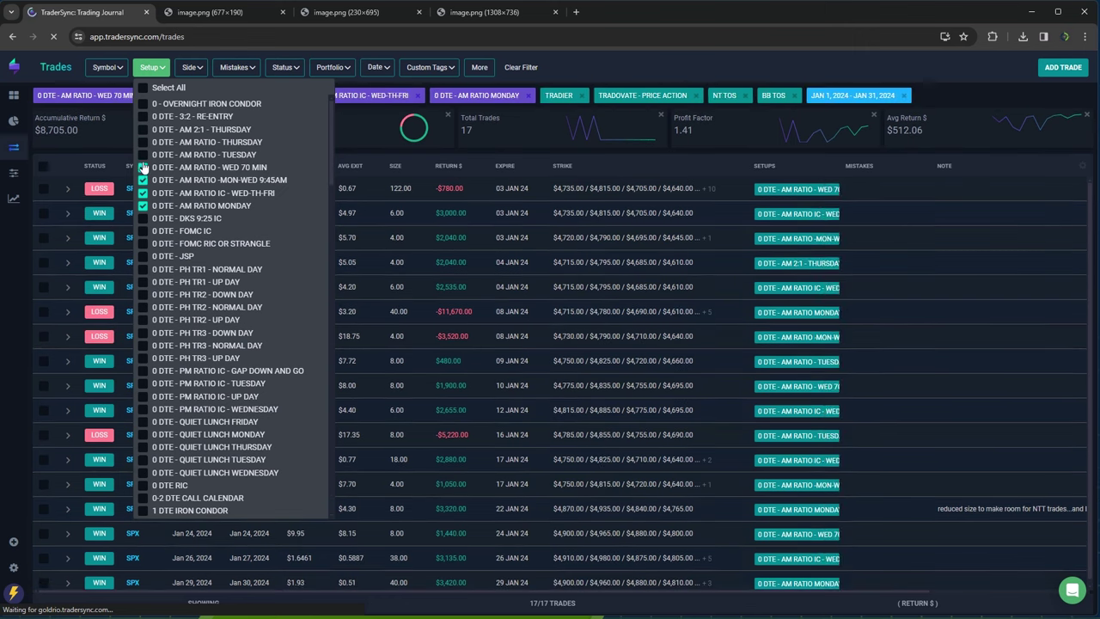
pyautogui.click(143, 167)
pyautogui.click(143, 179)
pyautogui.click(142, 192)
pyautogui.click(142, 205)
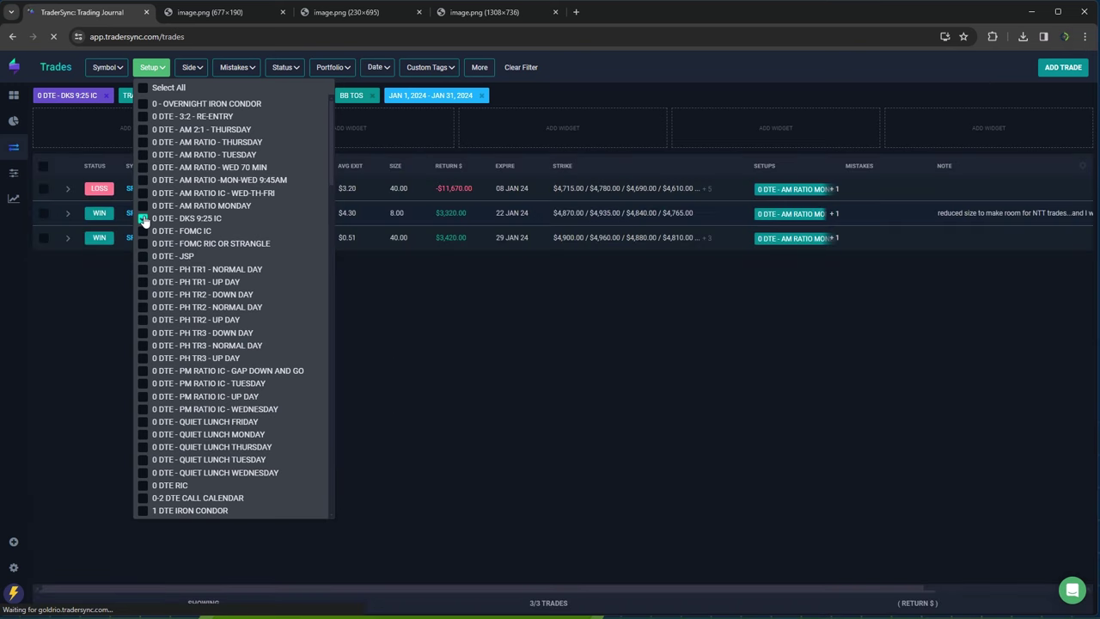
pyautogui.click(400, 289)
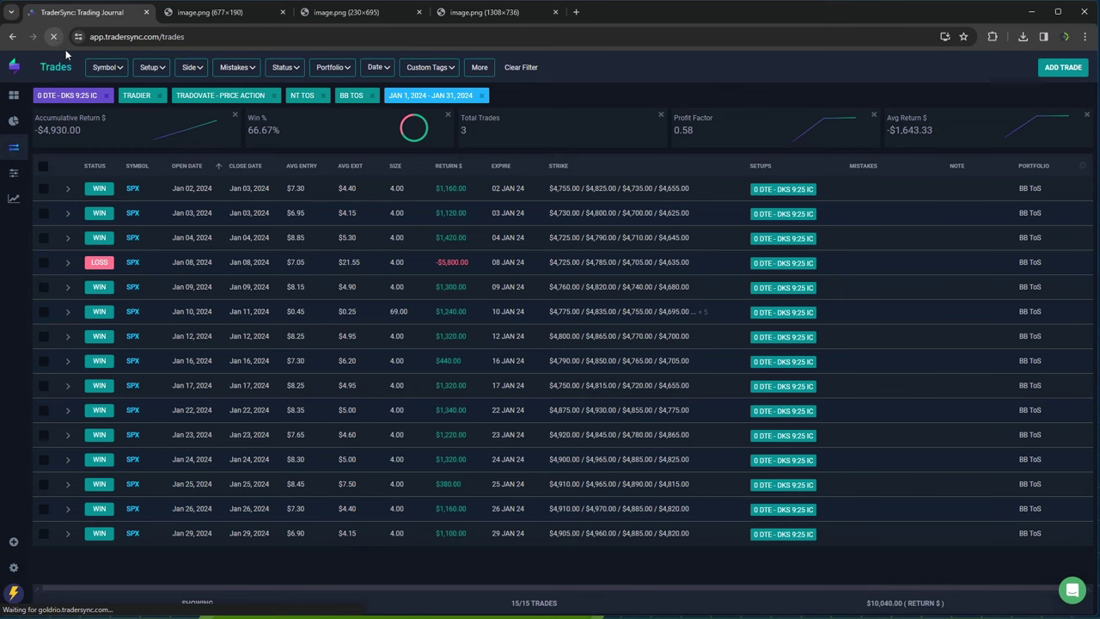
pyautogui.click(192, 38)
pyautogui.press('Return')
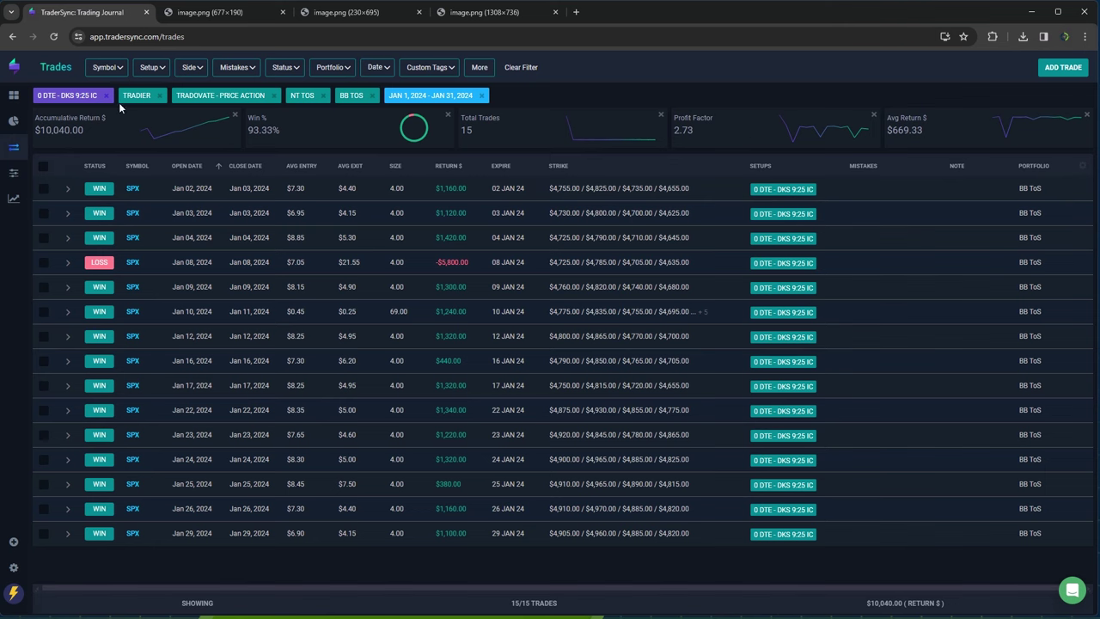
# Replace the DKS 9:25 IC filter with the 0 DTE - FOMC IC and 0 DTE - FOMC RIC OR STRANGLE setups
pyautogui.click(156, 69)
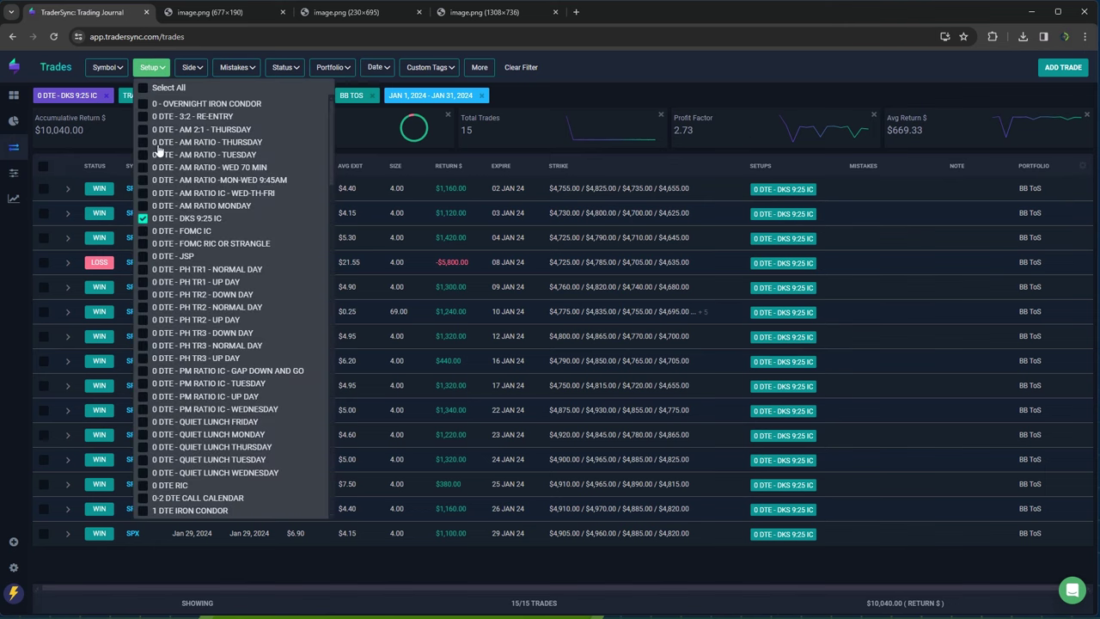
pyautogui.click(142, 220)
pyautogui.click(143, 232)
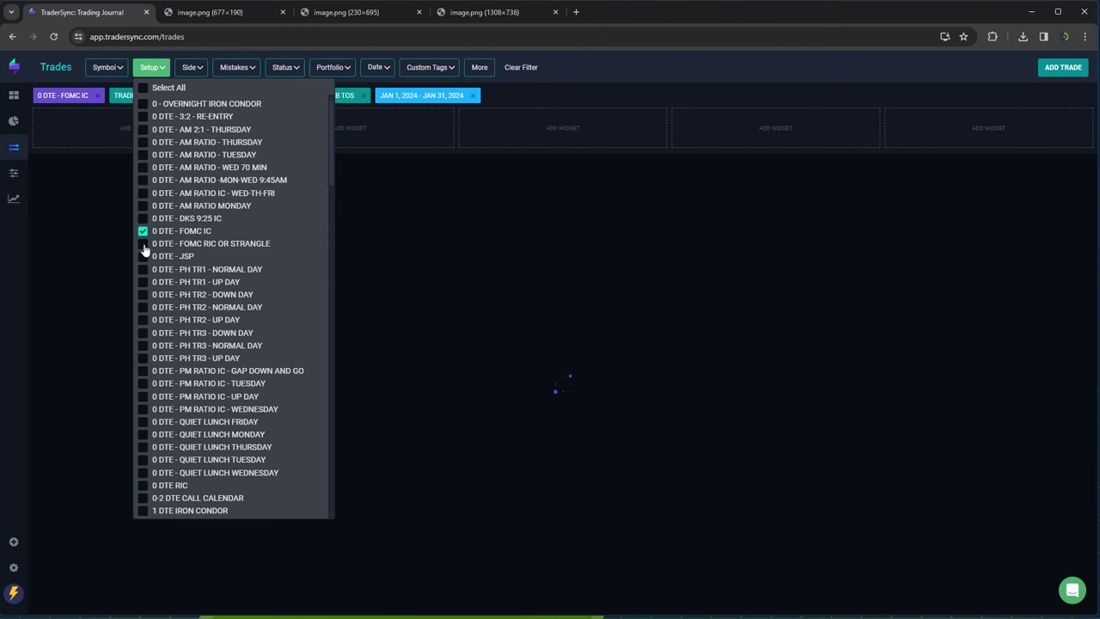
pyautogui.click(142, 245)
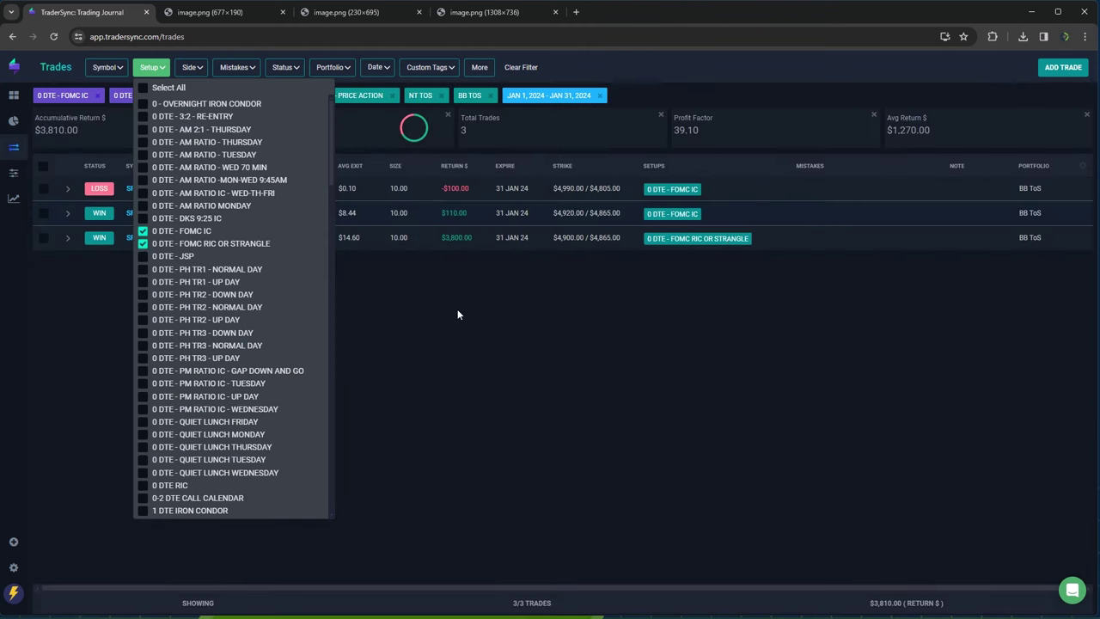
pyautogui.click(456, 320)
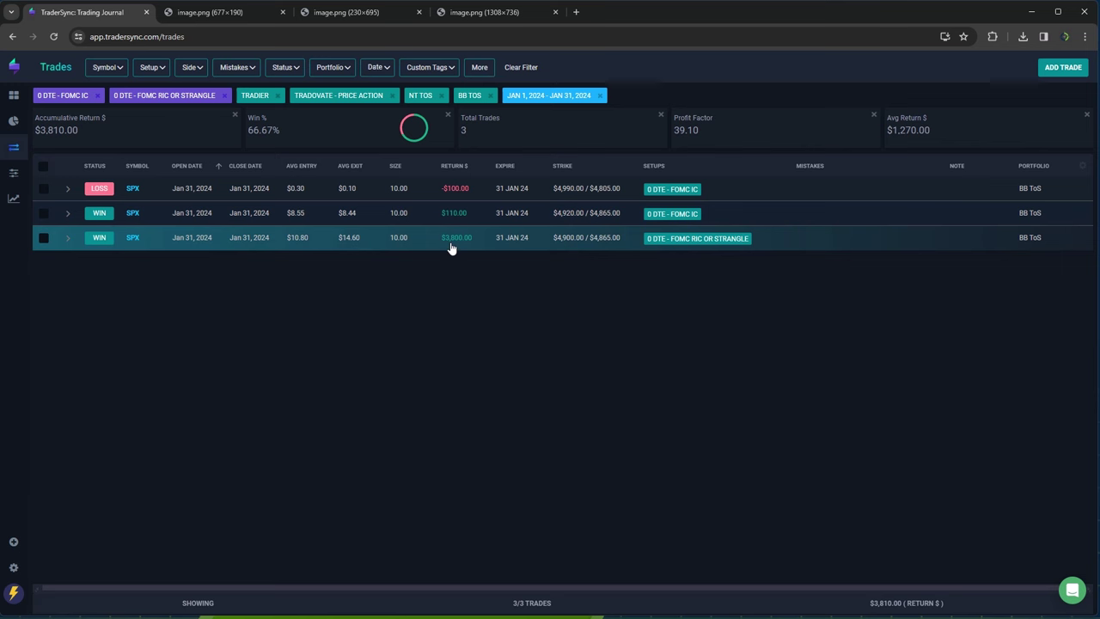
# Replace both FOMC setups in the filter with 0 DTE - JSP and reload the trades page
pyautogui.click(157, 72)
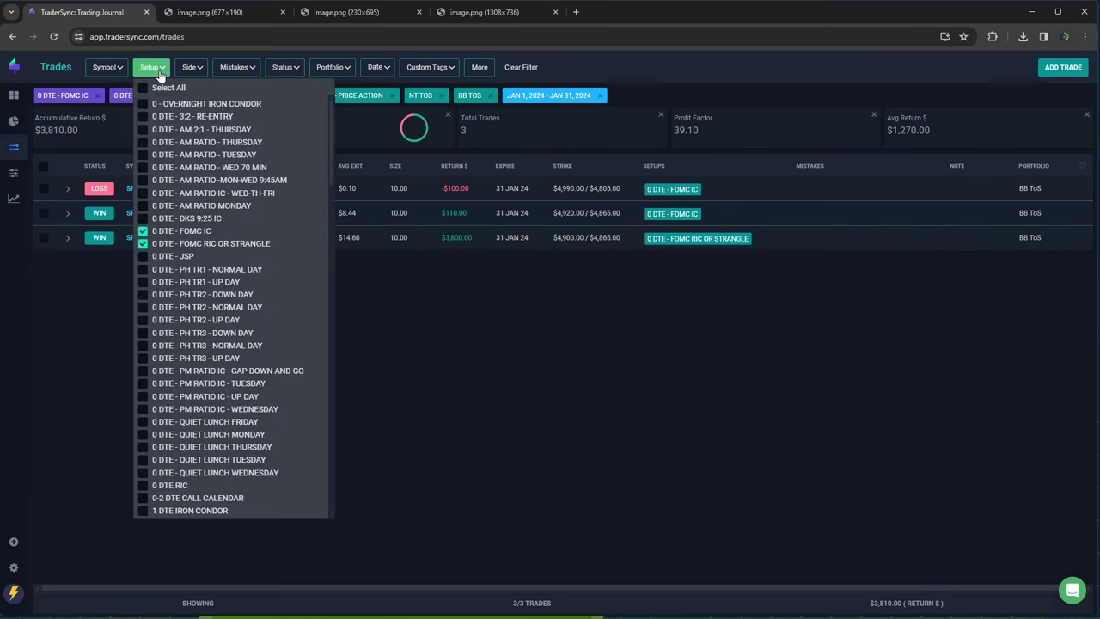
pyautogui.click(143, 231)
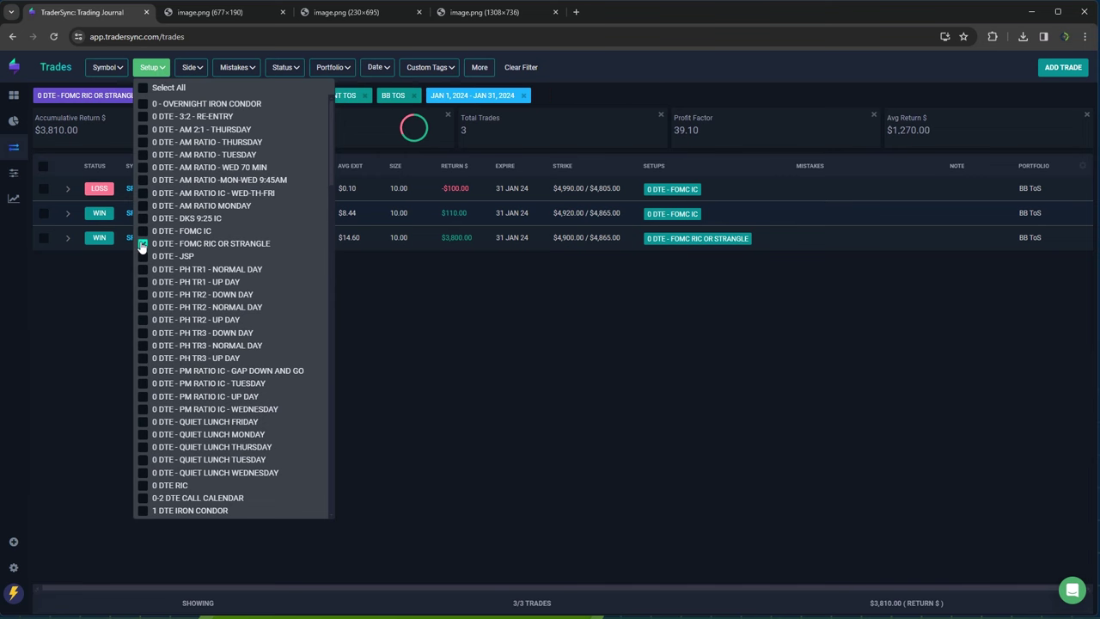
pyautogui.click(142, 243)
pyautogui.click(143, 256)
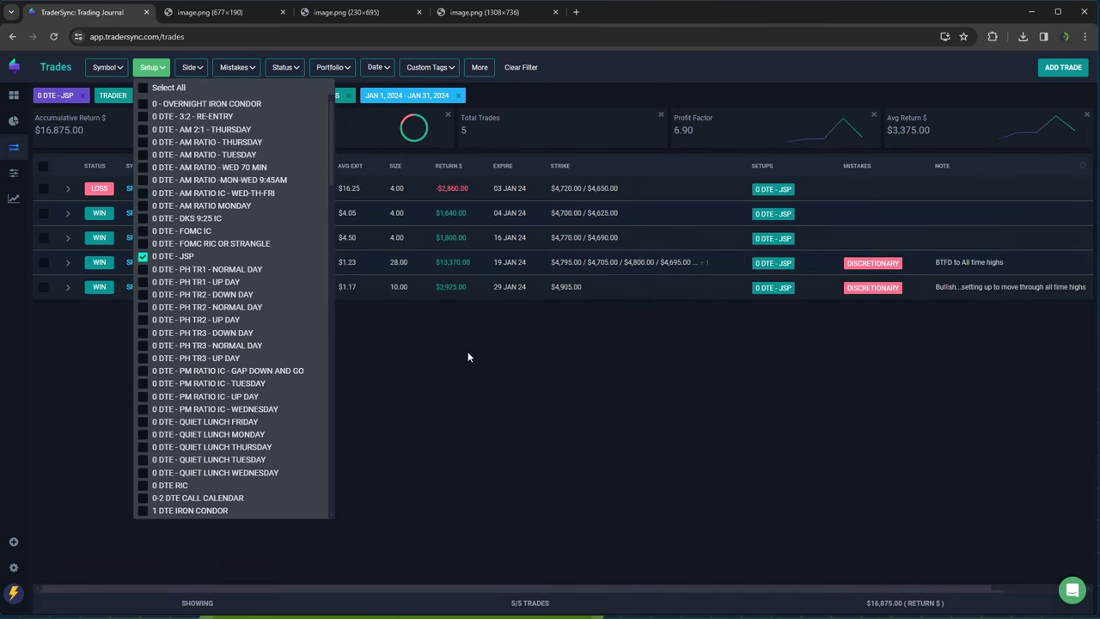
pyautogui.click(468, 357)
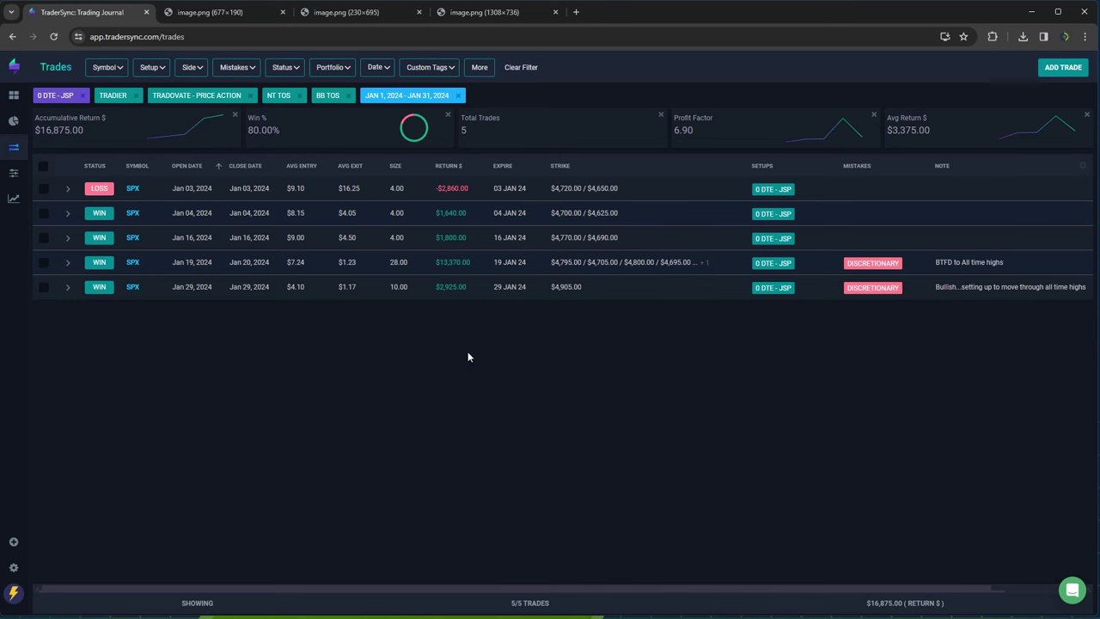
pyautogui.click(53, 36)
# Replace the JSP filter with all eight 0 DTE PH setups, from PH TR1 - NORMAL DAY through PH TR3 - UP DAY
pyautogui.click(147, 74)
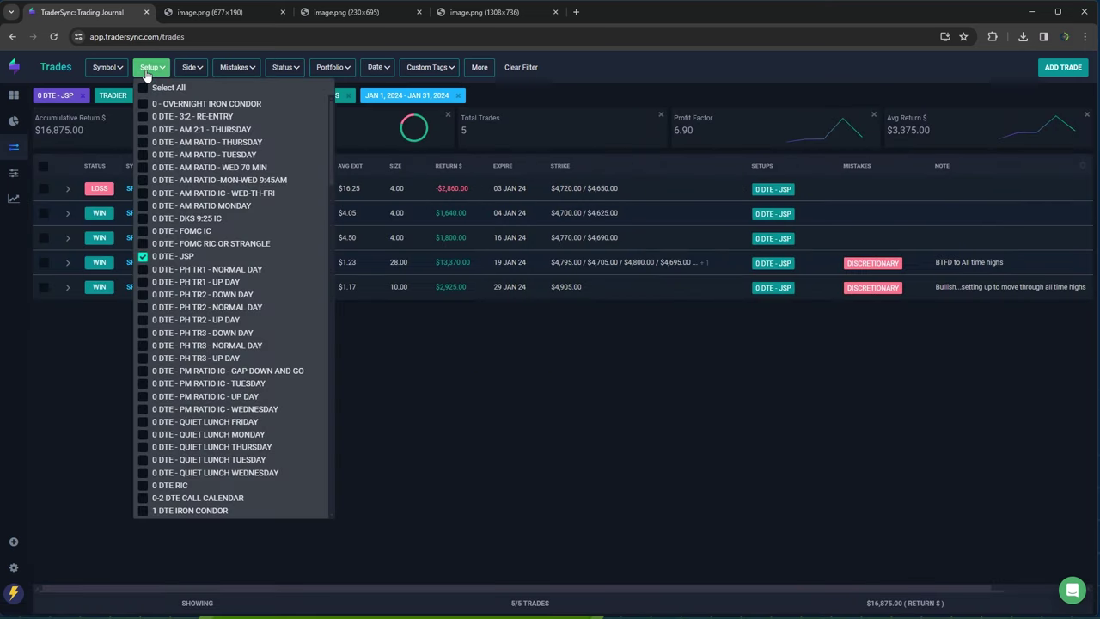
pyautogui.click(143, 256)
pyautogui.click(142, 269)
pyautogui.click(143, 282)
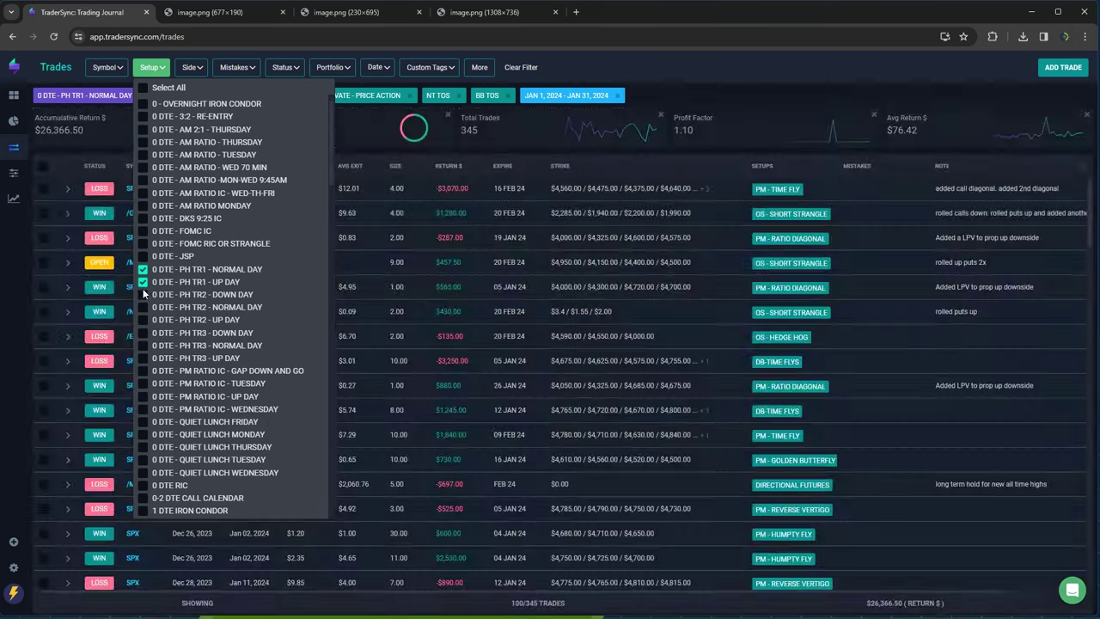
pyautogui.click(142, 294)
pyautogui.click(143, 307)
pyautogui.click(143, 320)
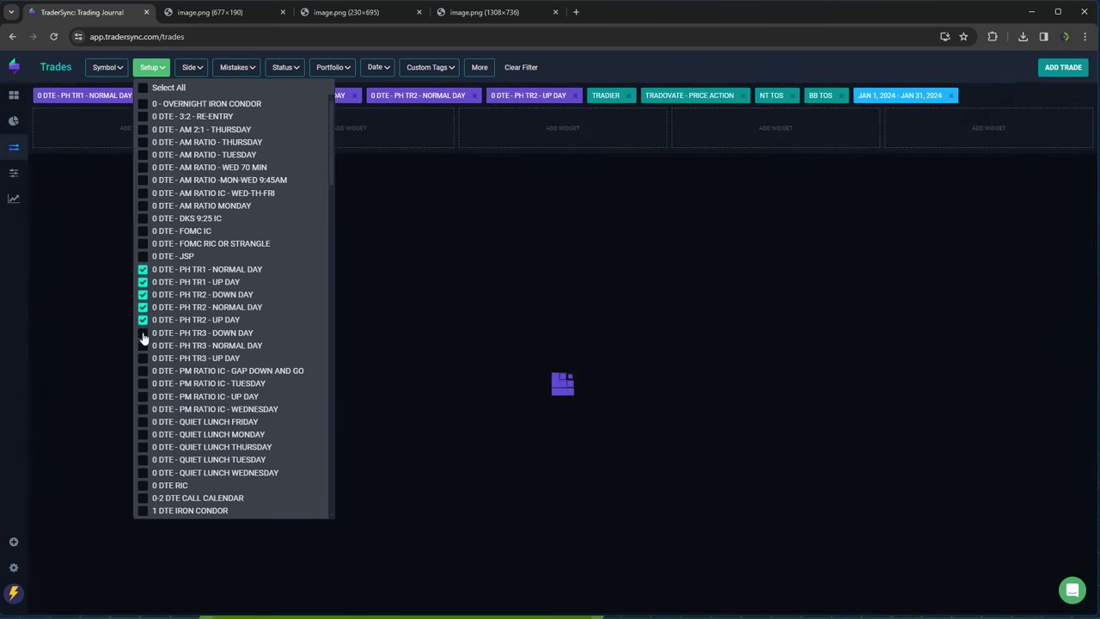
pyautogui.click(143, 333)
pyautogui.click(142, 345)
pyautogui.click(143, 357)
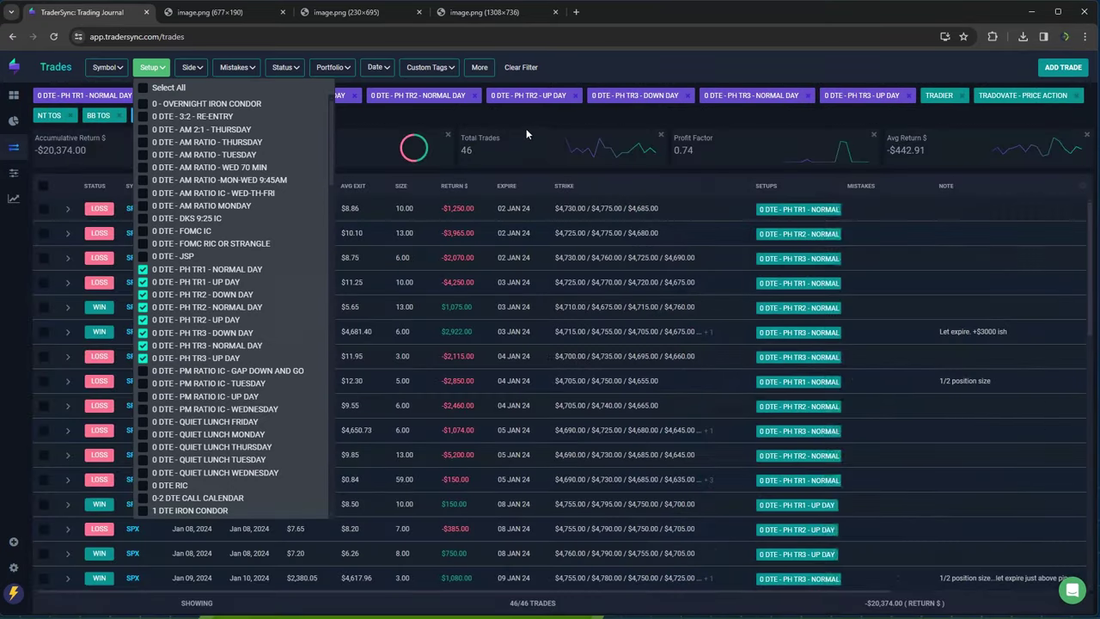
# Reload the trades page for the PH setups, and clear all eight 0 DTE - PH setups from the filter
pyautogui.click(511, 112)
pyautogui.click(53, 37)
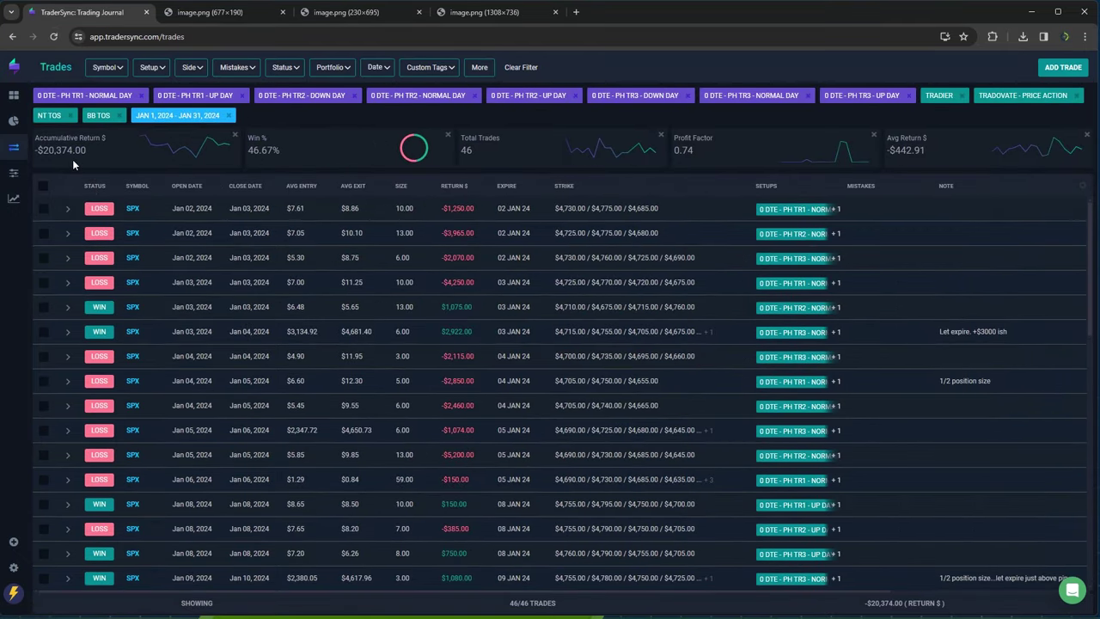
pyautogui.click(161, 67)
pyautogui.click(143, 269)
pyautogui.click(143, 282)
pyautogui.click(142, 293)
pyautogui.click(143, 306)
pyautogui.click(143, 320)
pyautogui.click(142, 333)
pyautogui.click(142, 344)
pyautogui.click(143, 357)
# Filter the trades by the four 0 DTE - PM RATIO IC setups, from GAP DOWN AND GO through WEDNESDAY, and reload the page
pyautogui.click(142, 370)
pyautogui.click(143, 383)
pyautogui.click(143, 396)
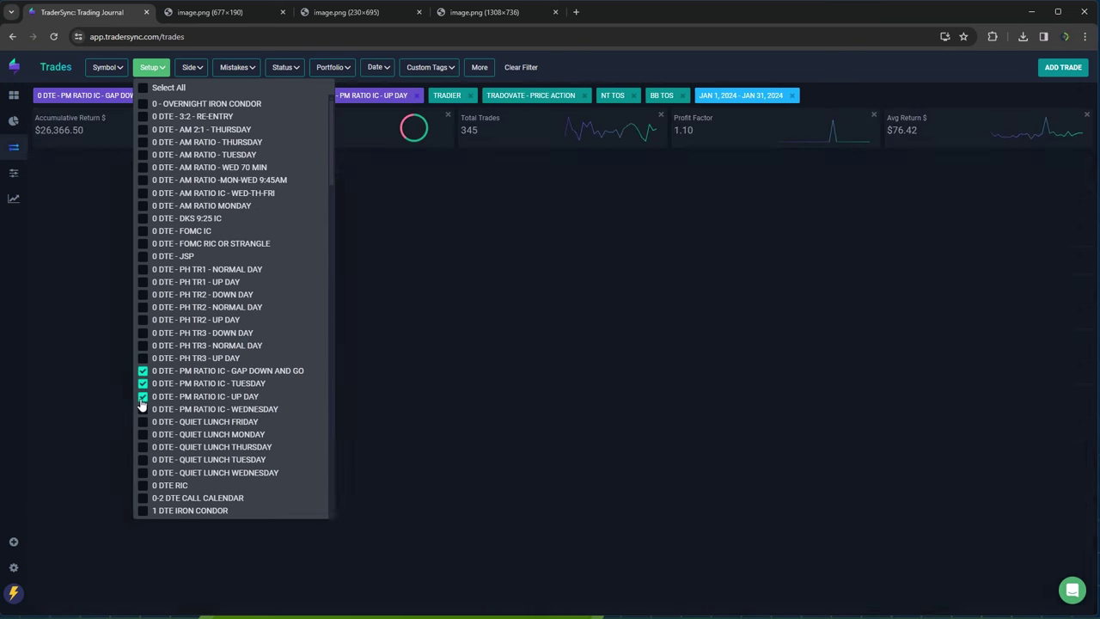
pyautogui.click(143, 409)
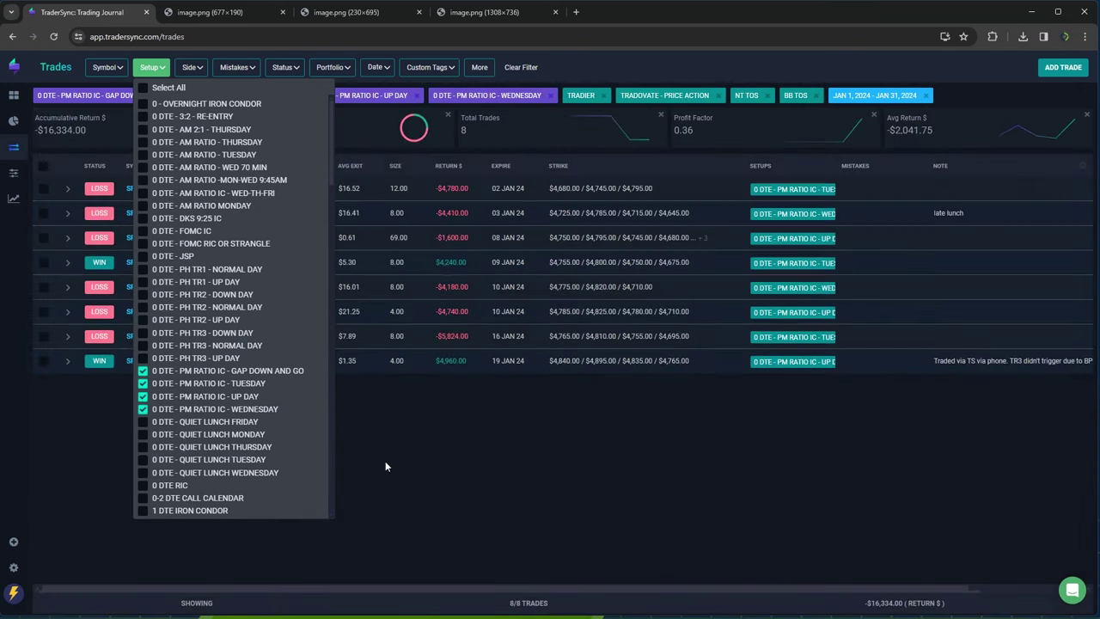
pyautogui.click(441, 449)
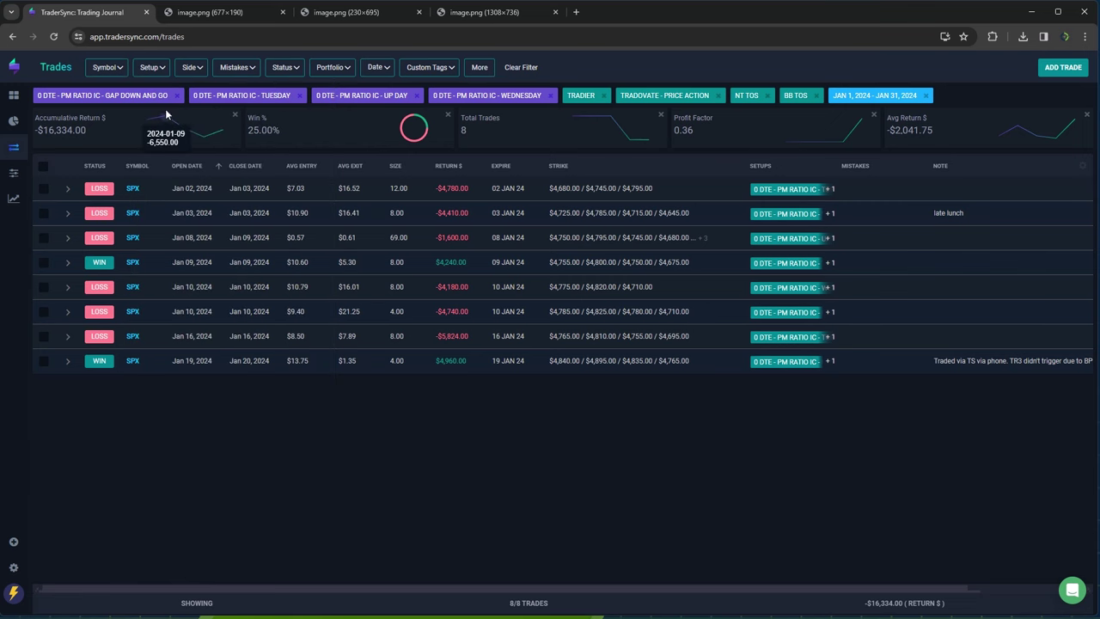
pyautogui.click(55, 36)
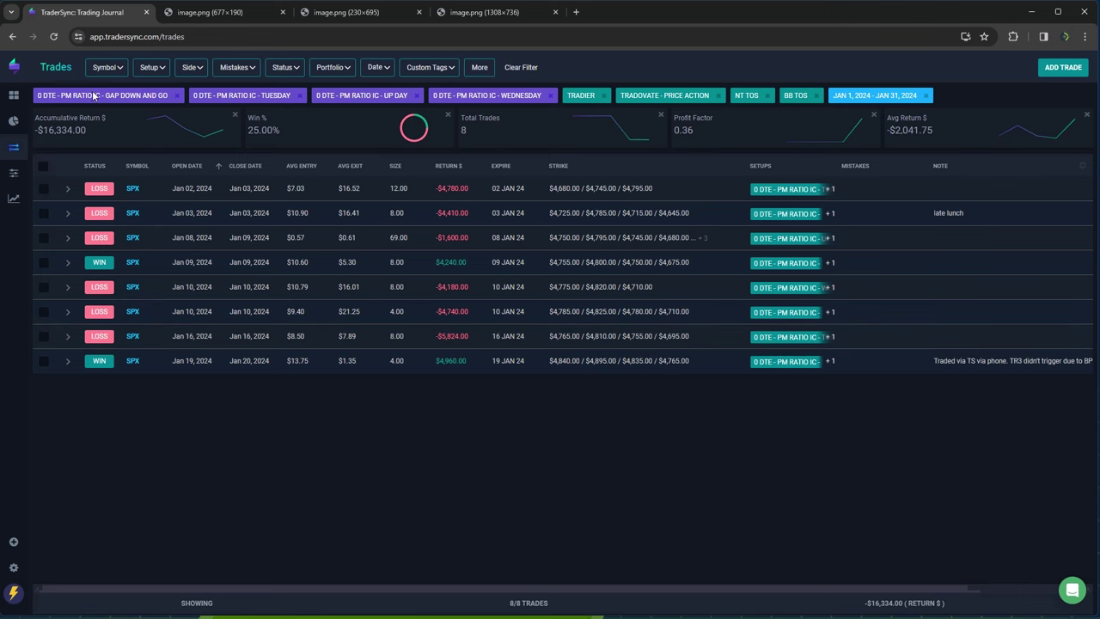
pyautogui.click(53, 36)
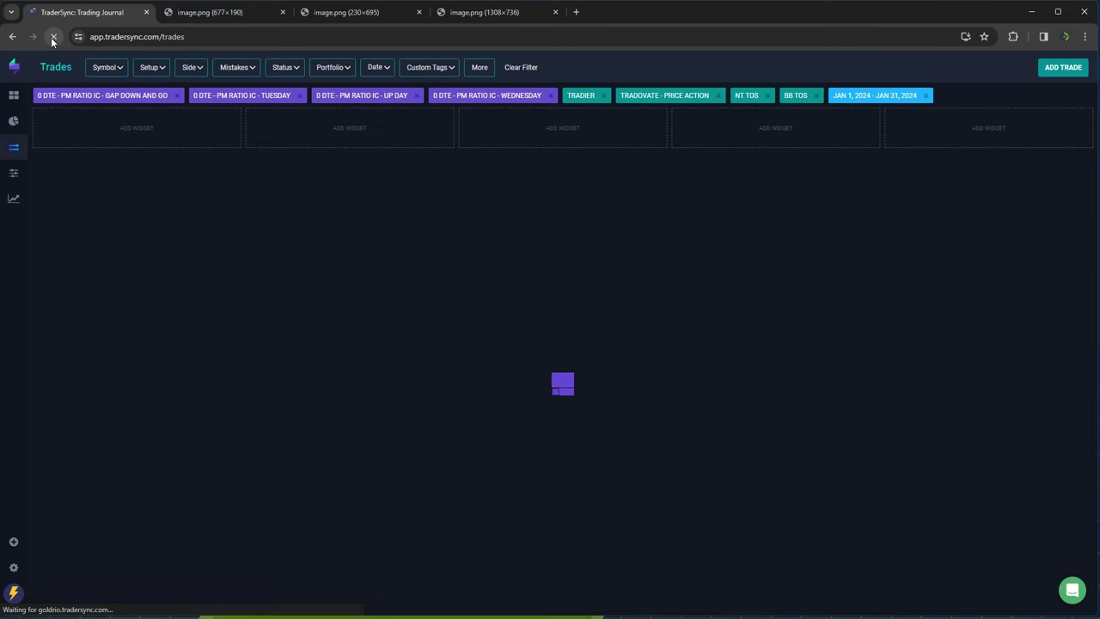
# Replace the four PM RATIO IC setups in the filter with all five 0 DTE - QUIET LUNCH setups and reload the trades page
pyautogui.click(158, 69)
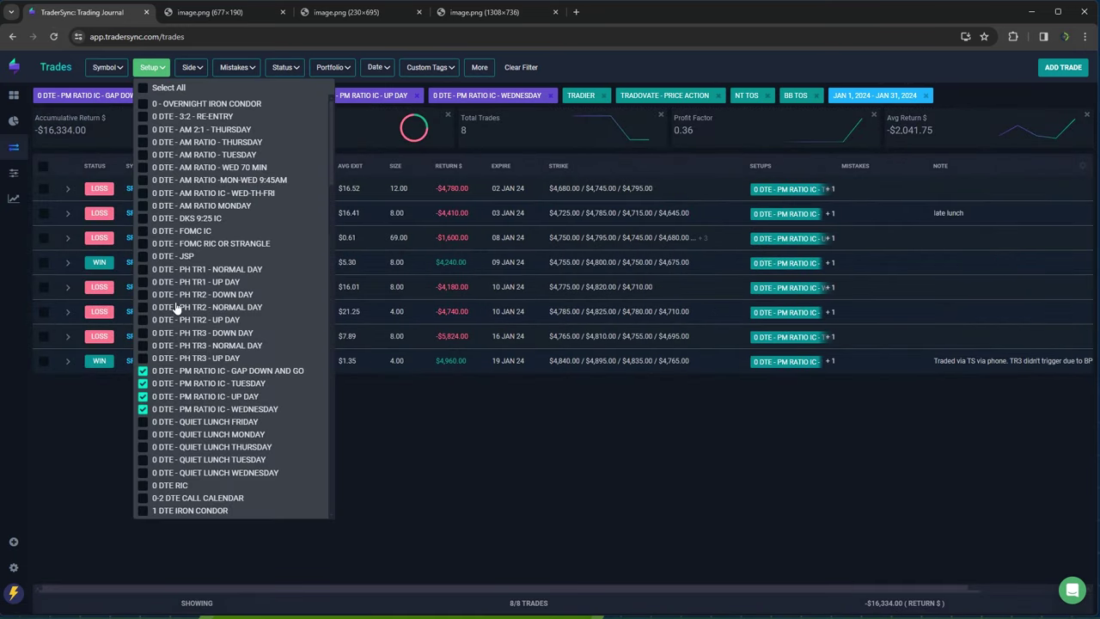
pyautogui.click(143, 370)
pyautogui.click(142, 384)
pyautogui.click(143, 396)
pyautogui.click(143, 409)
pyautogui.click(142, 422)
pyautogui.click(142, 434)
pyautogui.click(142, 447)
pyautogui.click(143, 460)
pyautogui.click(142, 473)
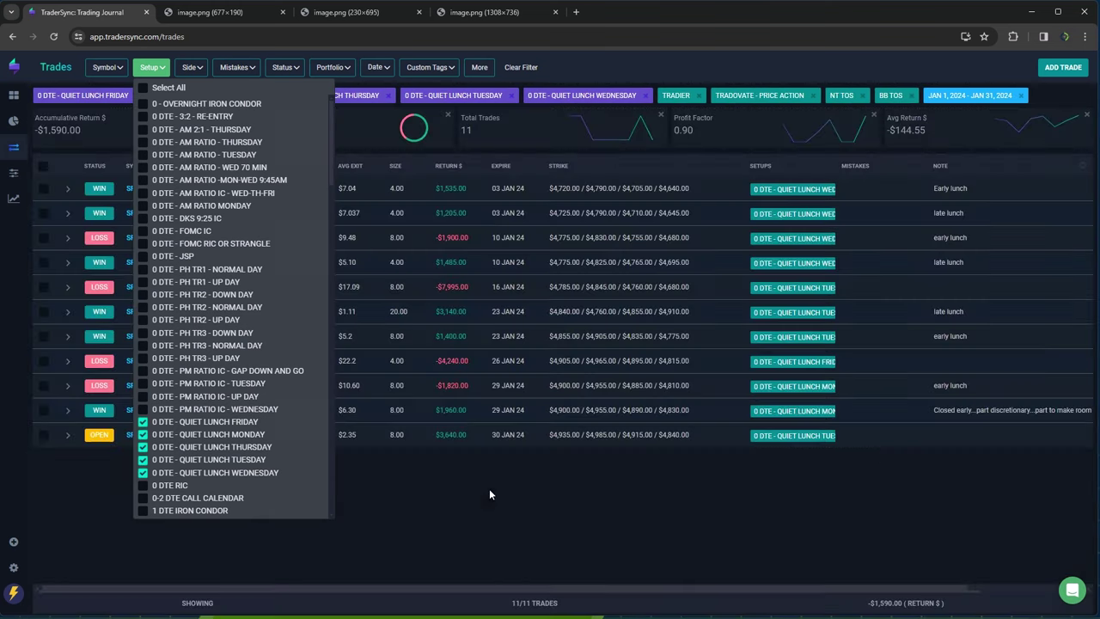
pyautogui.click(497, 510)
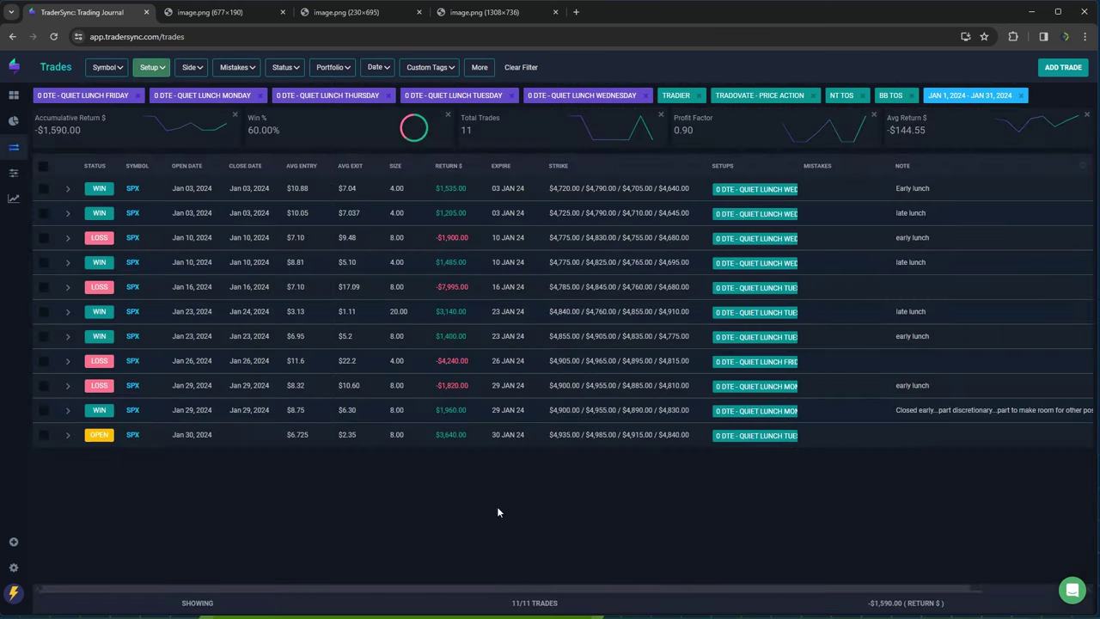
pyautogui.click(52, 37)
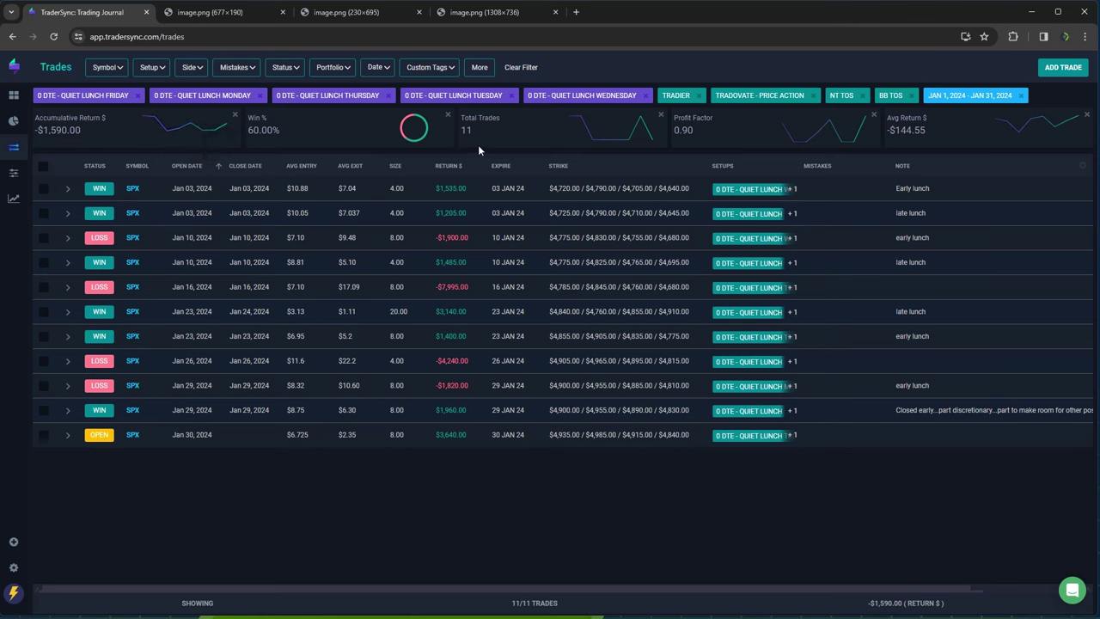
# Replace the five QUIET LUNCH setups in the filter with 0 DTE RIC
pyautogui.click(152, 68)
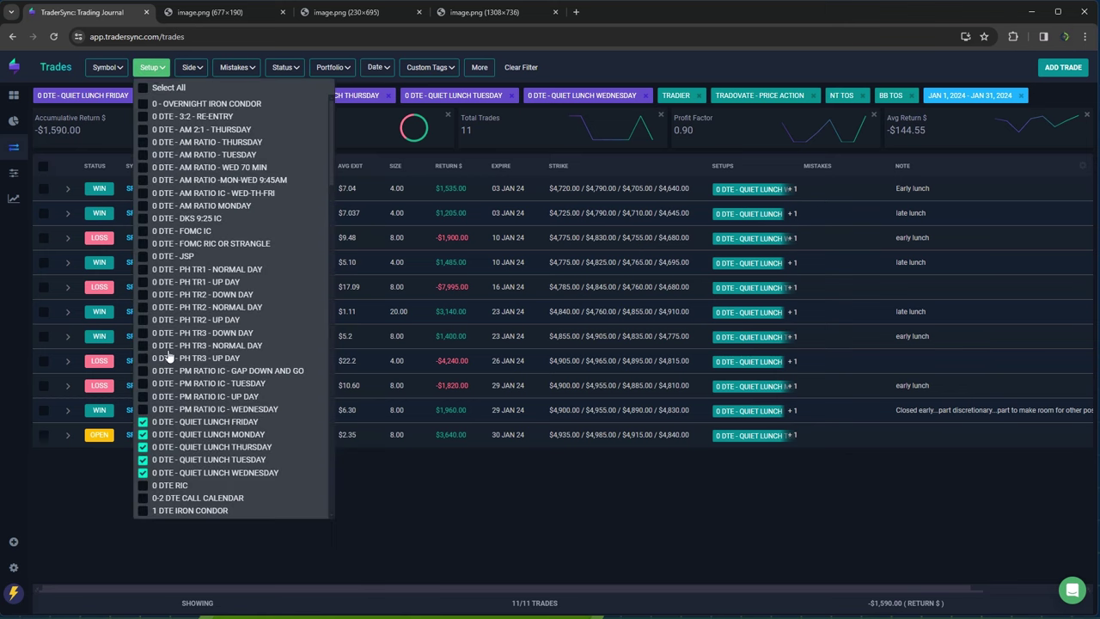
pyautogui.click(143, 422)
pyautogui.click(142, 434)
pyautogui.click(143, 447)
pyautogui.click(142, 460)
pyautogui.click(143, 473)
pyautogui.click(143, 486)
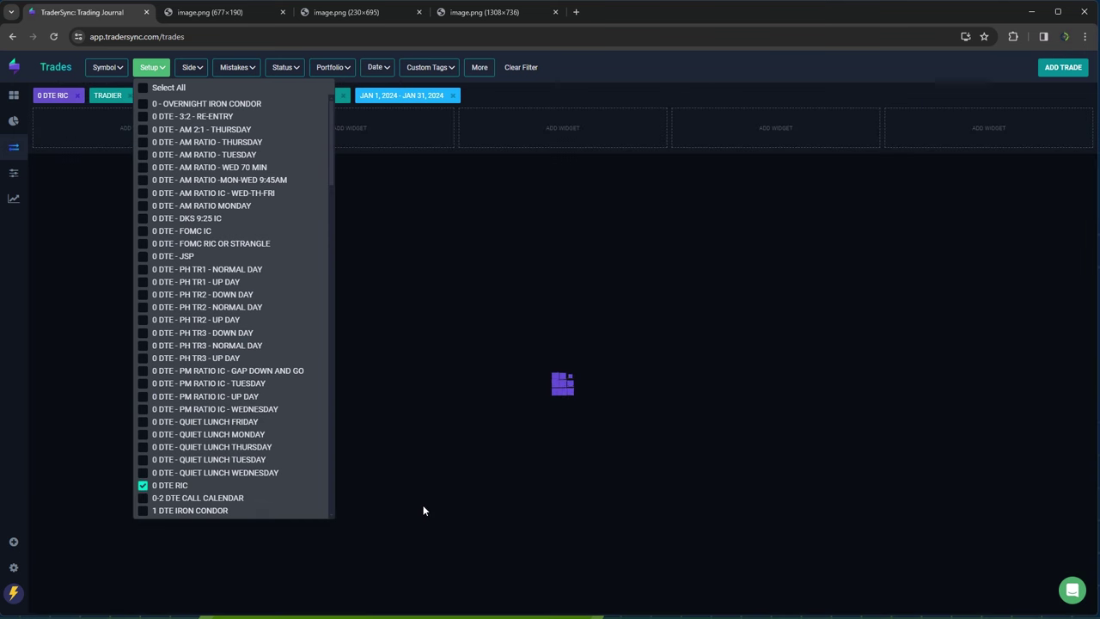
pyautogui.click(461, 464)
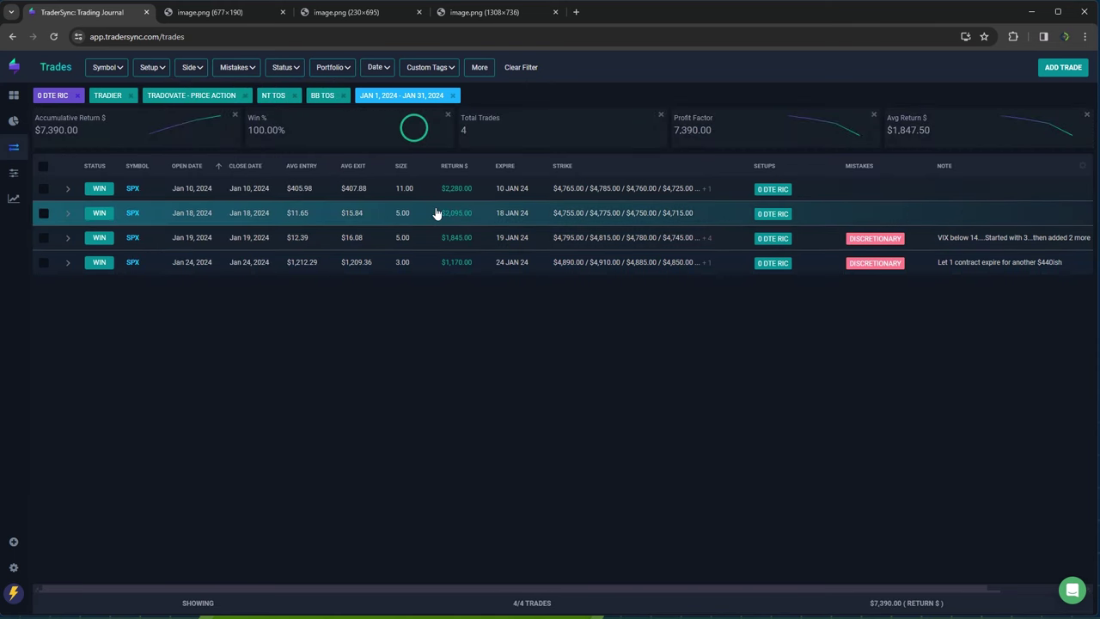
# Replace the 0 DTE RIC filter with 0-2 DTE CALL CALENDAR and reload the trades page
pyautogui.click(147, 74)
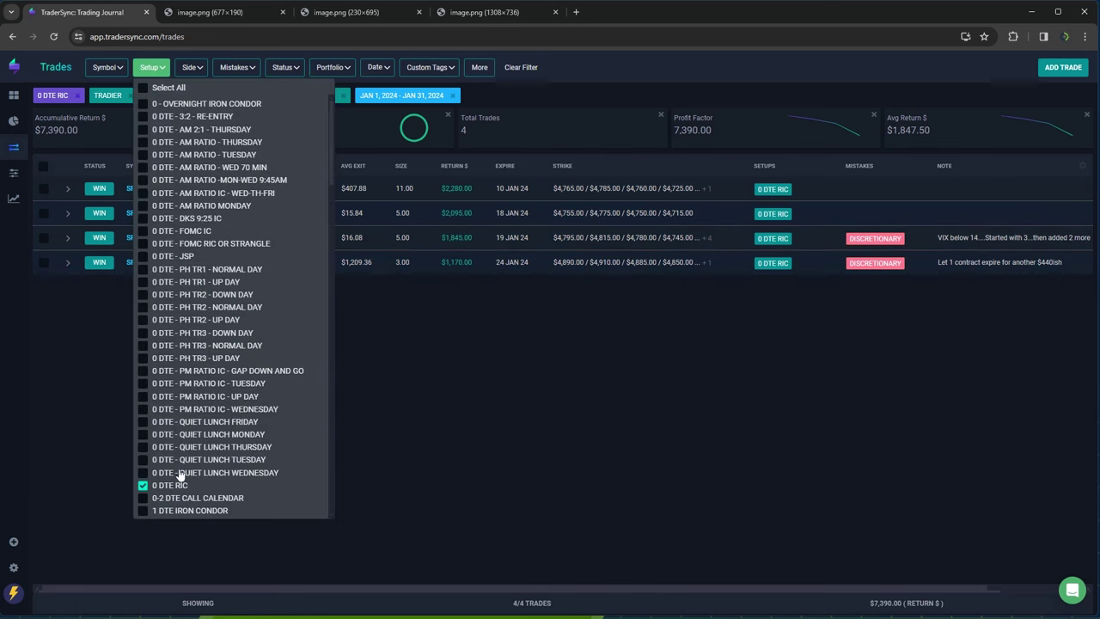
pyautogui.click(143, 485)
pyautogui.click(143, 499)
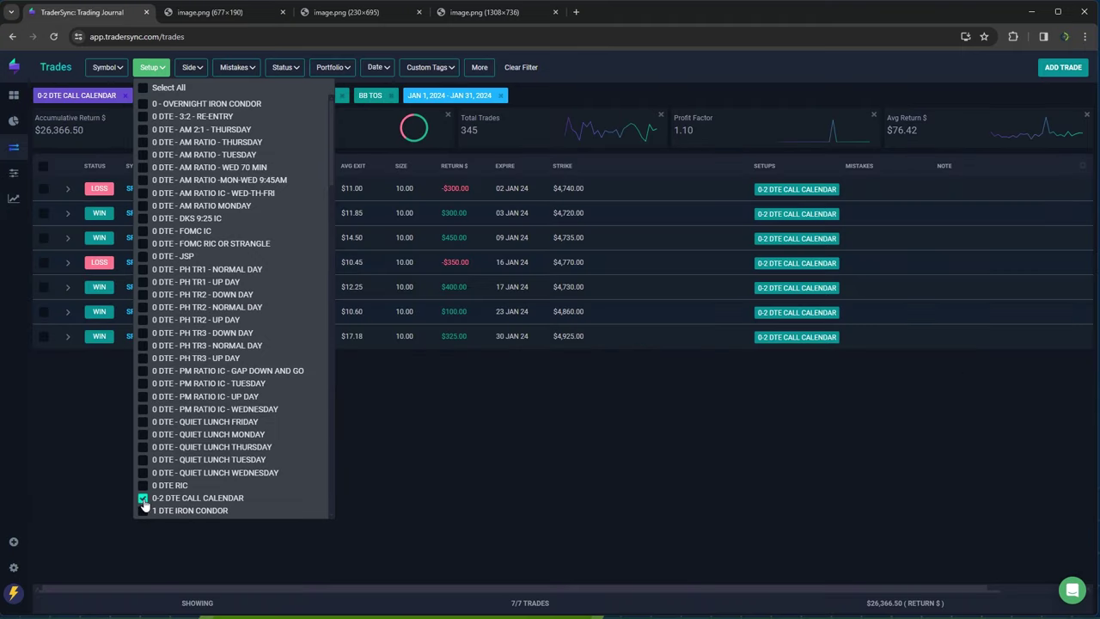
pyautogui.click(444, 511)
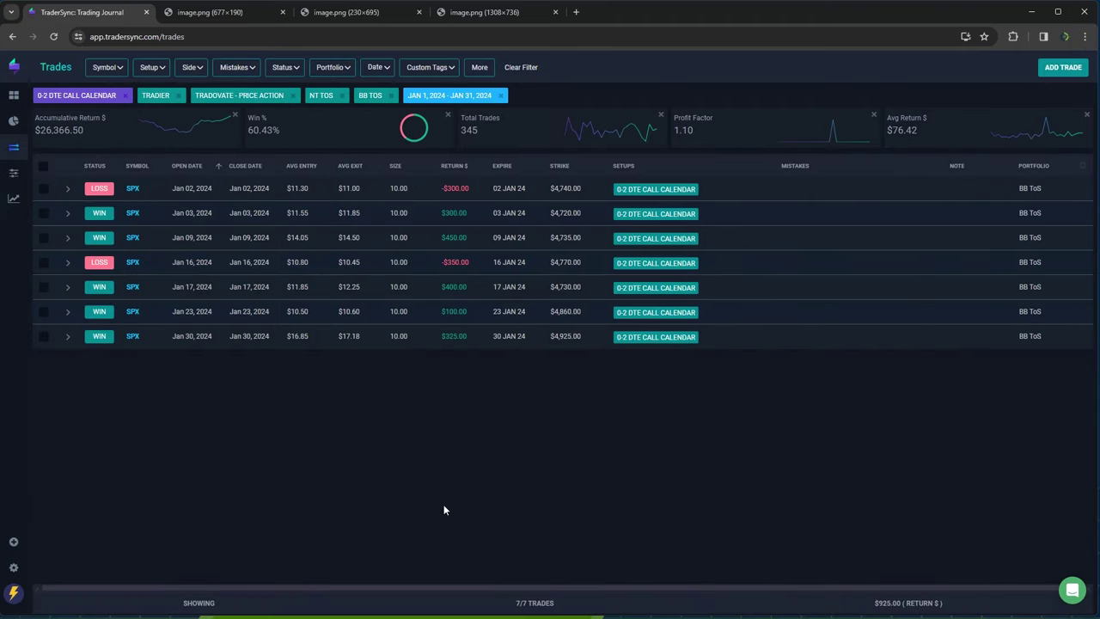
pyautogui.click(53, 36)
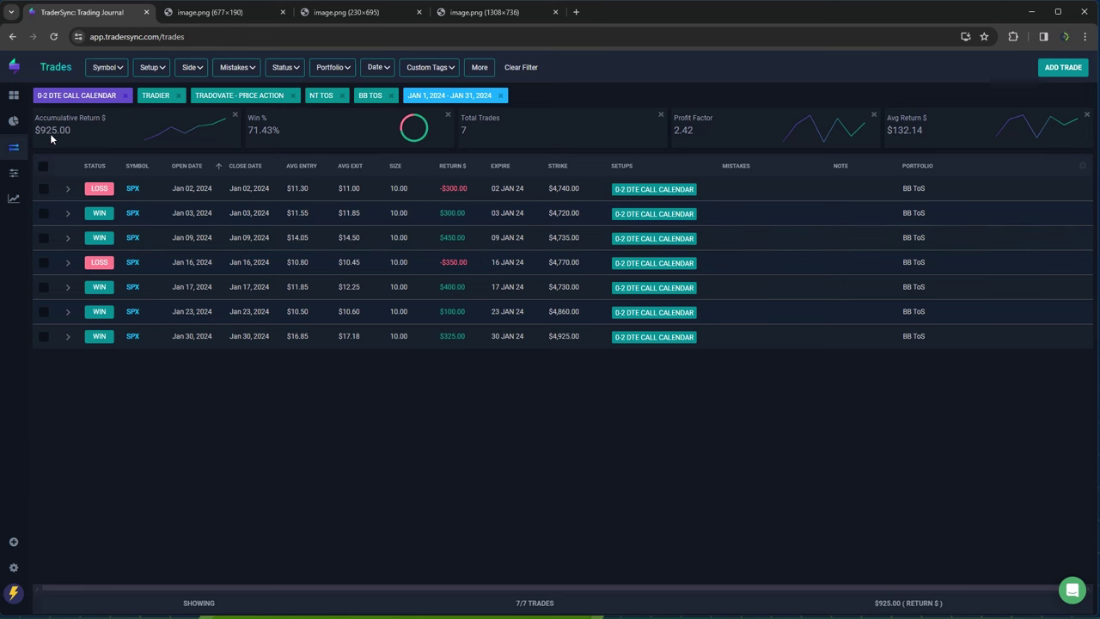
# Replace the 0-2 DTE CALL CALENDAR filter with 1 DTE IRON CONDOR and reload the trades page
pyautogui.click(158, 74)
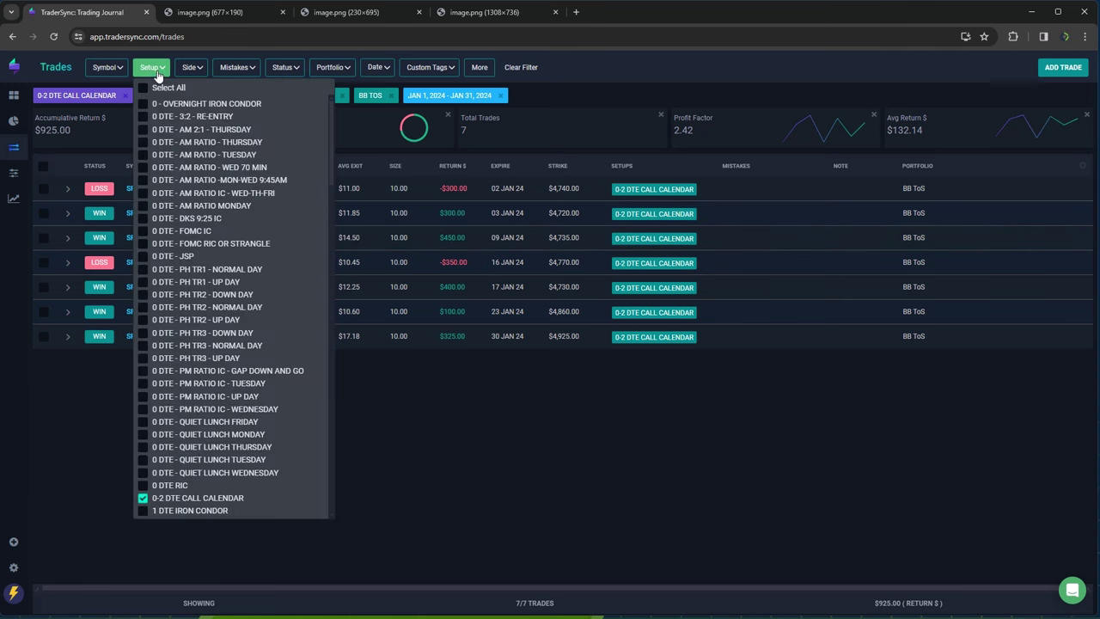
pyautogui.click(143, 498)
pyautogui.click(143, 510)
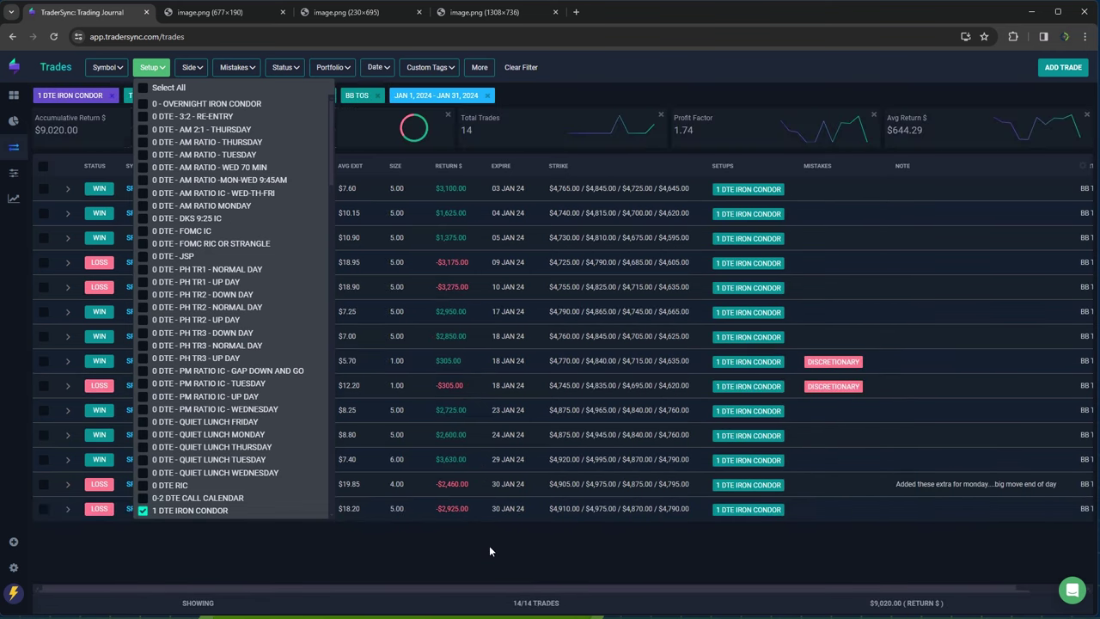
pyautogui.click(489, 545)
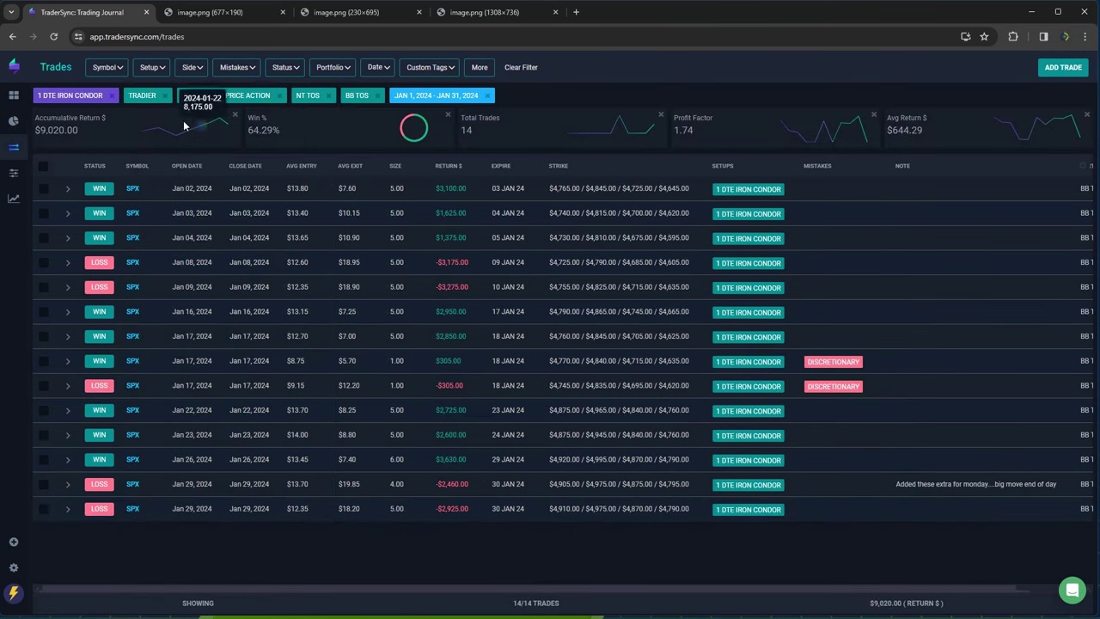
pyautogui.click(53, 36)
# Replace the 1 DTE IRON CONDOR filter with DB-TIME FLYS and reload the trades page
pyautogui.click(162, 68)
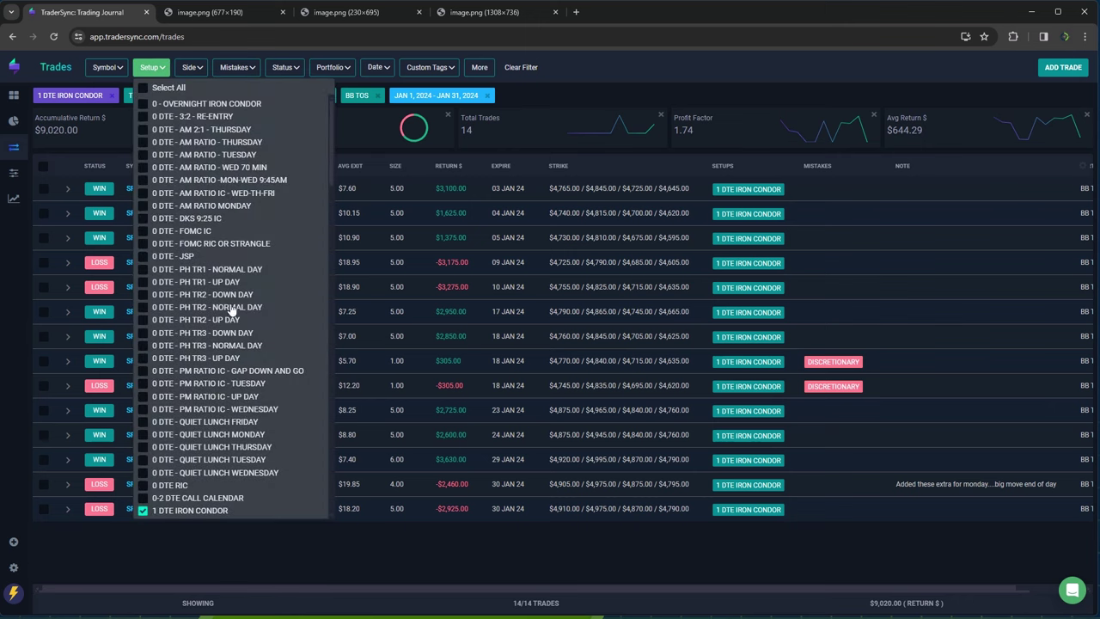
pyautogui.scroll(-3, 231, 311)
pyautogui.click(143, 225)
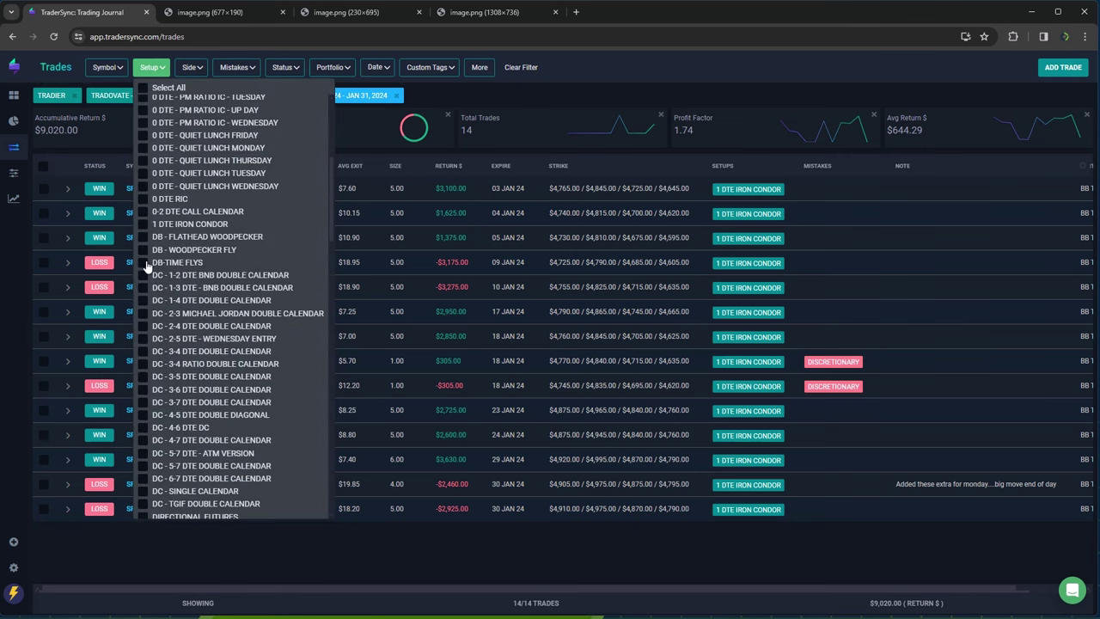
pyautogui.click(144, 263)
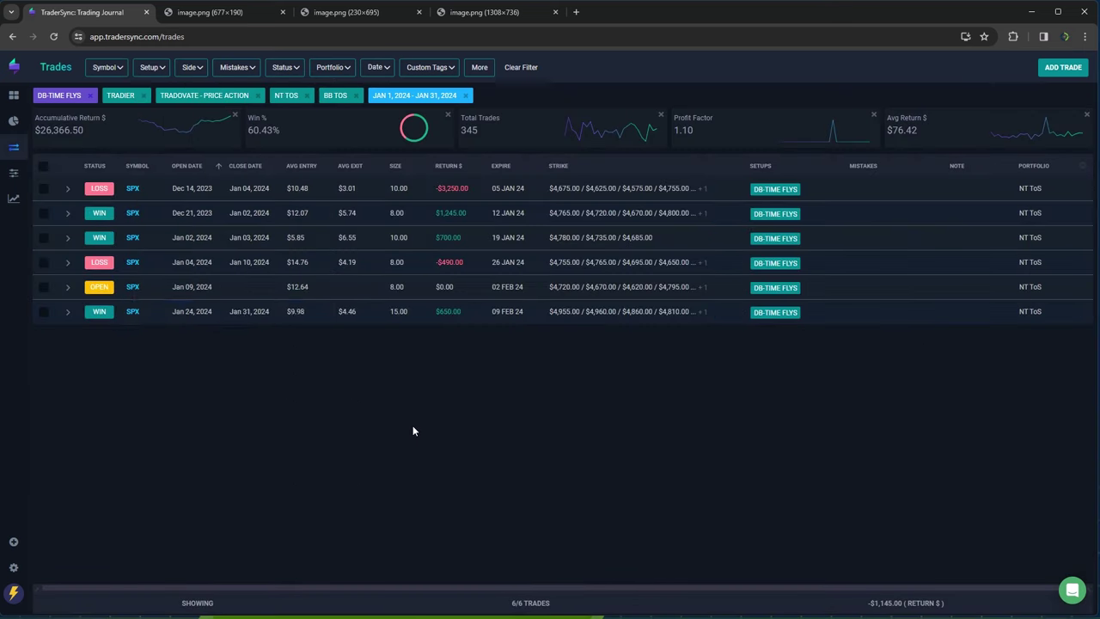
pyautogui.click(53, 36)
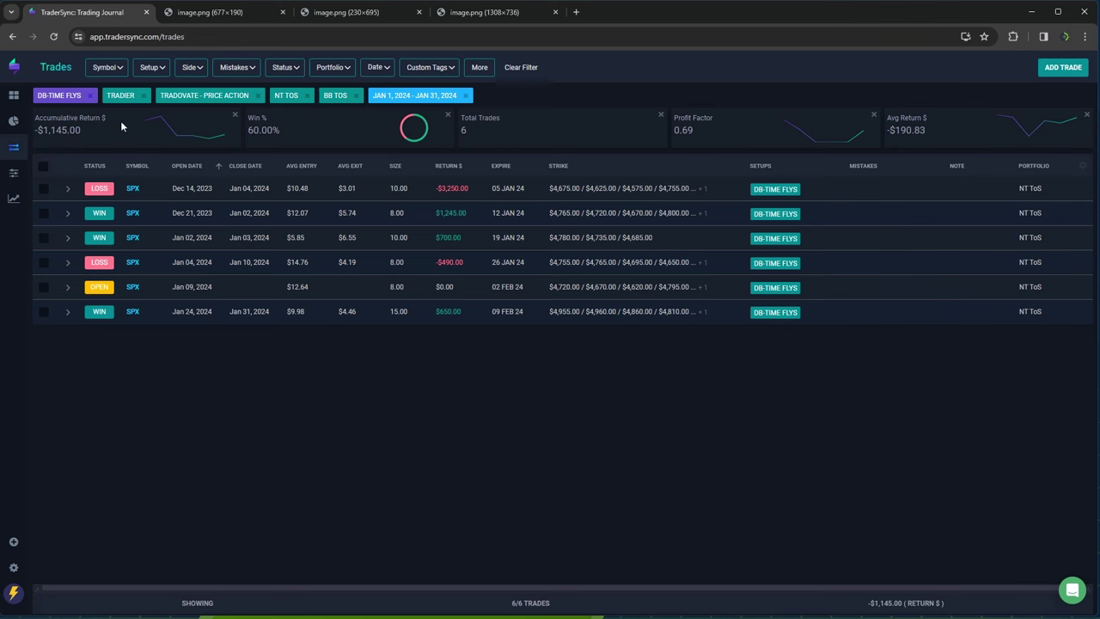
# Replace the DB-TIME FLYS filter with all DC setups, from DC - 1-2 DTE BNB DOUBLE CALENDAR through DC - TGIF DOUBLE CALENDAR, and reload the page
pyautogui.click(157, 74)
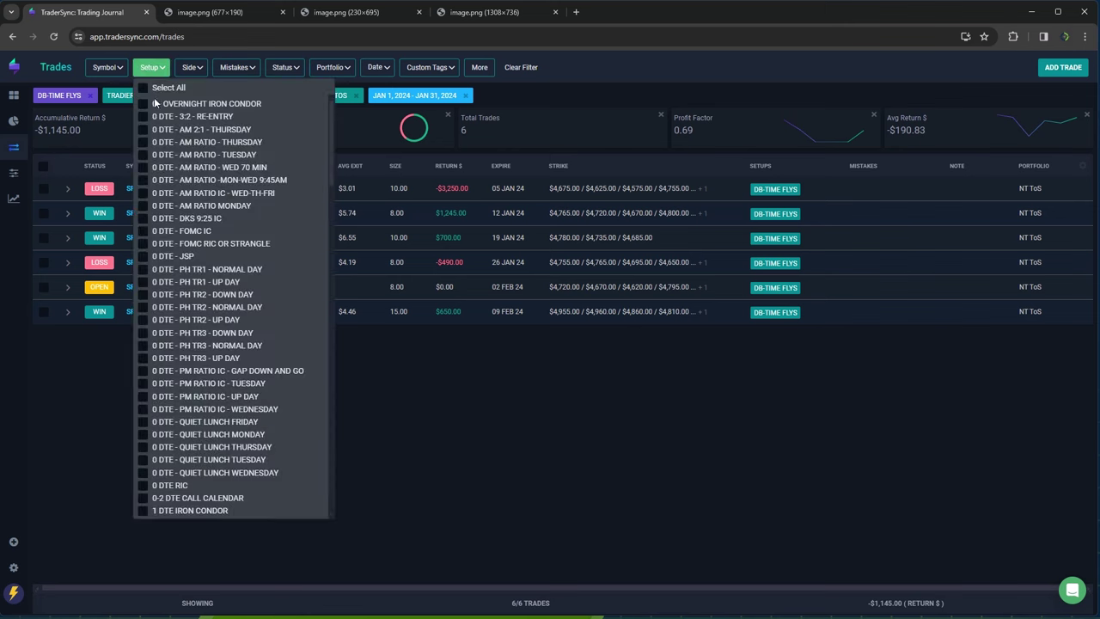
pyautogui.scroll(-3, 191, 361)
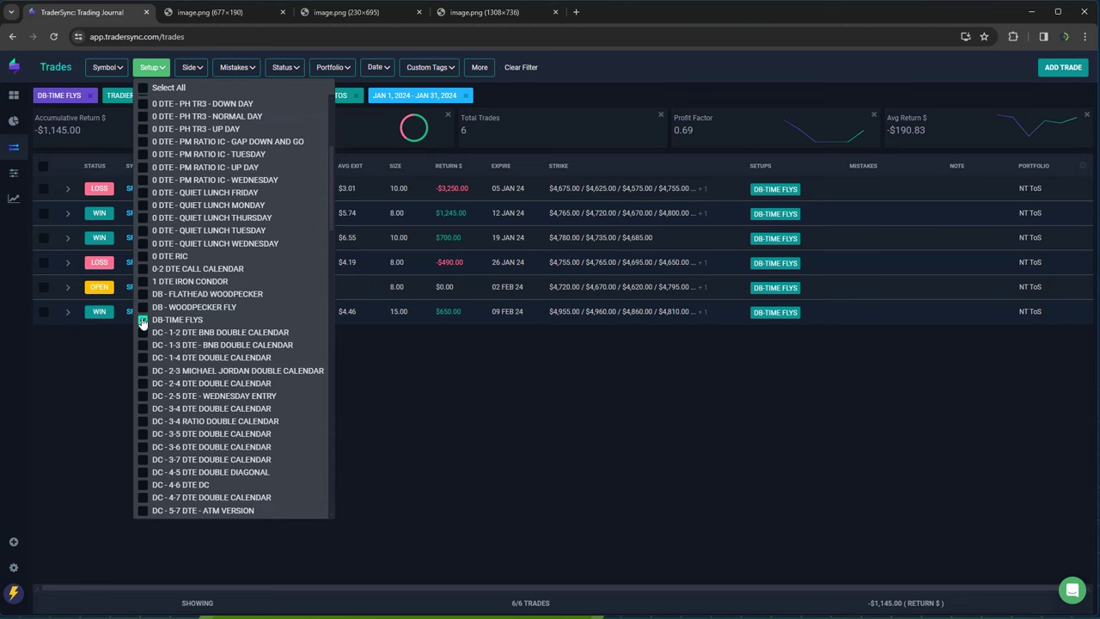
pyautogui.click(143, 321)
pyautogui.click(143, 333)
pyautogui.click(143, 345)
pyautogui.click(143, 358)
pyautogui.click(143, 370)
pyautogui.click(143, 383)
pyautogui.click(143, 396)
pyautogui.click(143, 409)
pyautogui.click(142, 421)
pyautogui.click(143, 434)
pyautogui.click(143, 447)
pyautogui.click(143, 460)
pyautogui.click(142, 472)
pyautogui.click(143, 485)
pyautogui.scroll(-1, 143, 482)
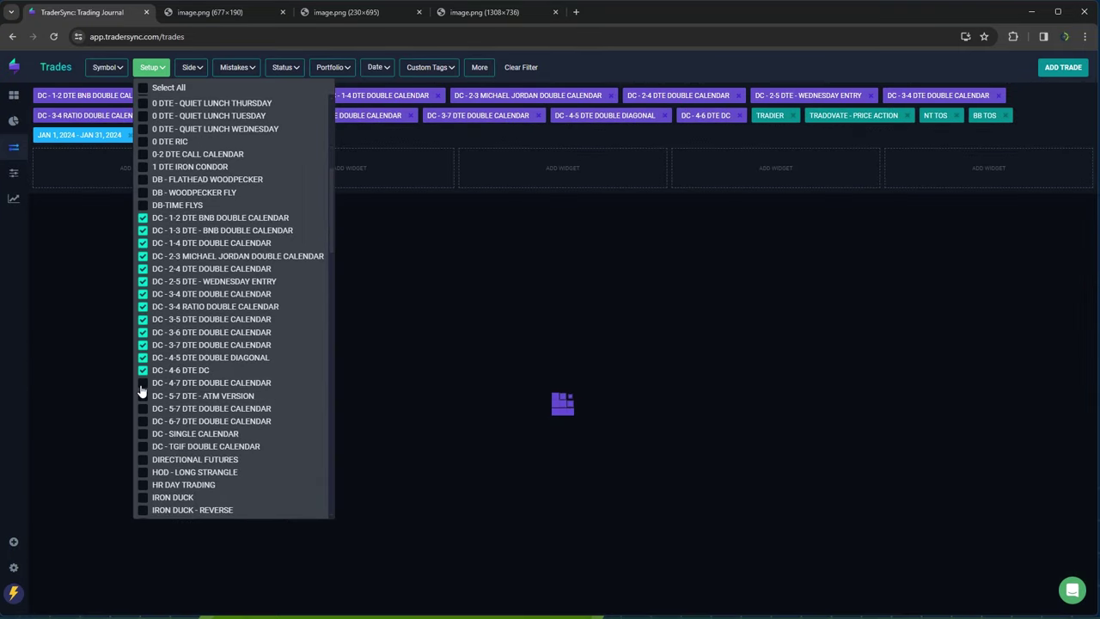
pyautogui.click(143, 382)
pyautogui.click(143, 396)
pyautogui.click(143, 408)
pyautogui.click(142, 421)
pyautogui.click(143, 434)
pyautogui.click(142, 447)
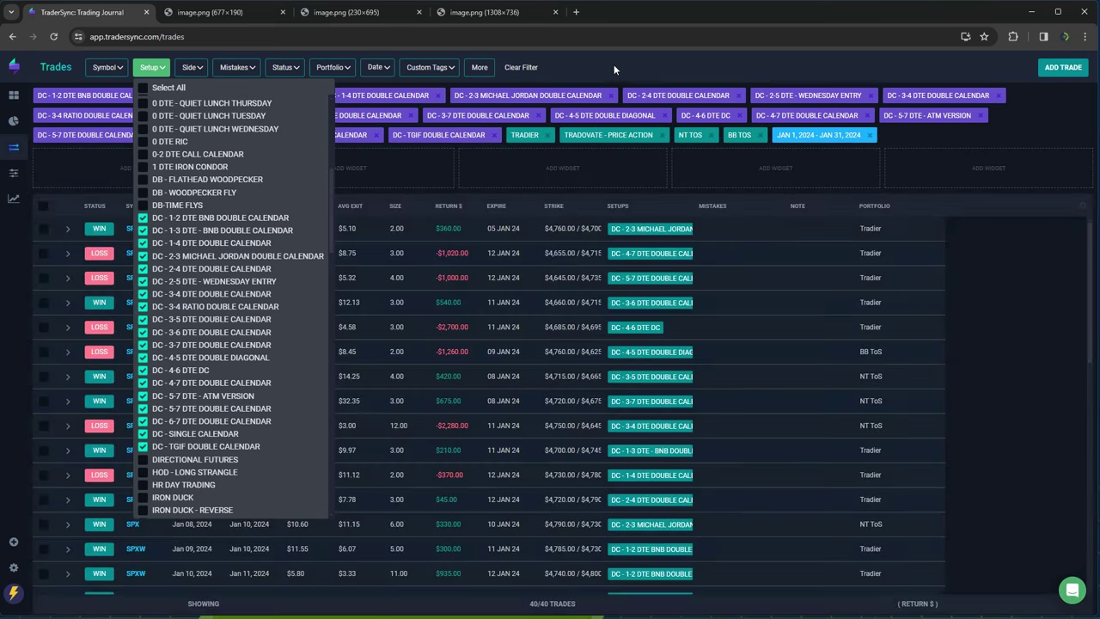
pyautogui.click(614, 65)
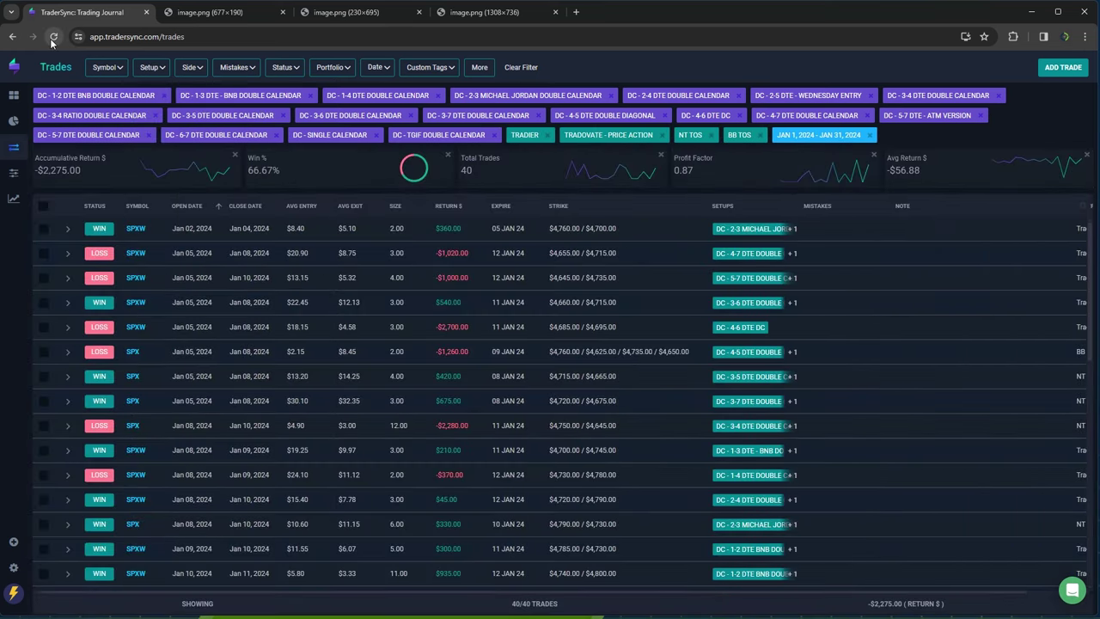
pyautogui.click(53, 36)
# Clear all DC setups from the filter at once and filter the trades by MOC TRADE only
pyautogui.click(161, 74)
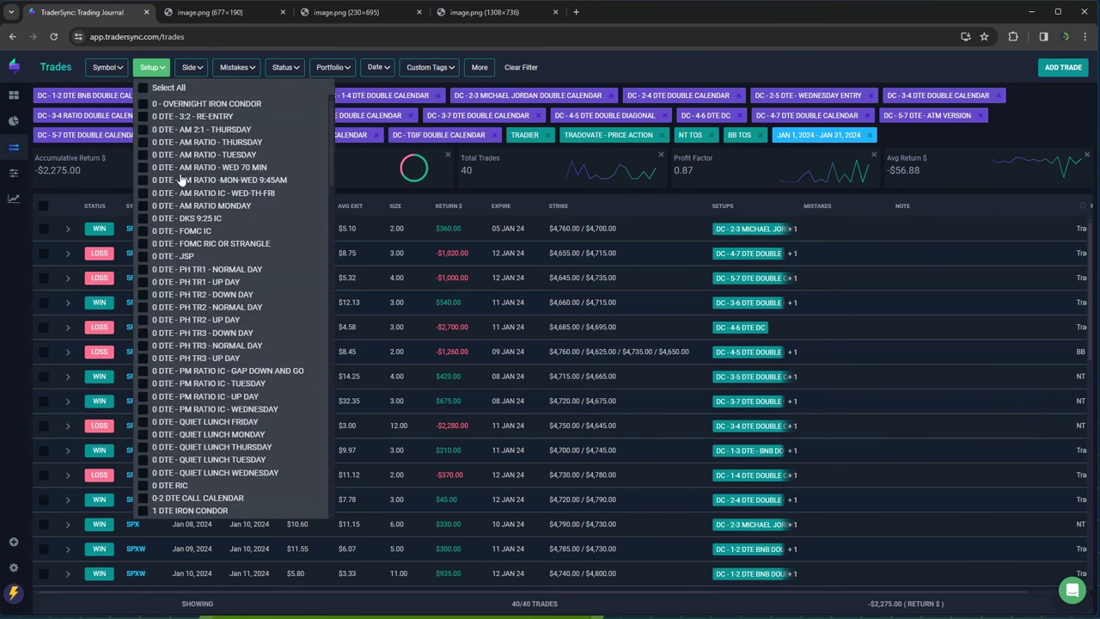
pyautogui.scroll(-5, 187, 219)
pyautogui.click(145, 91)
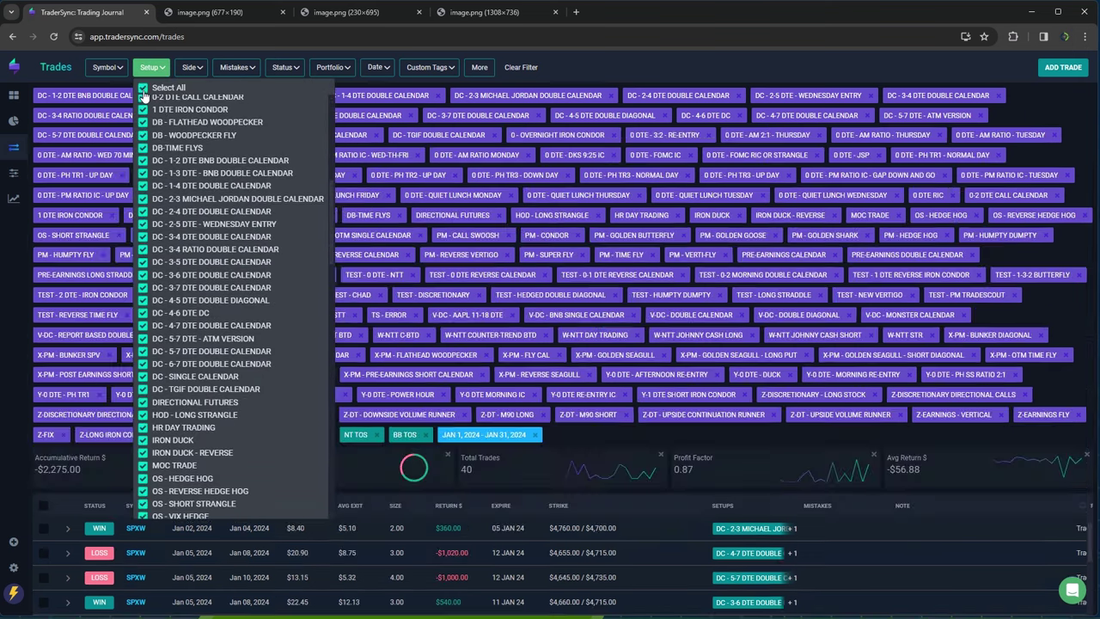
pyautogui.click(144, 92)
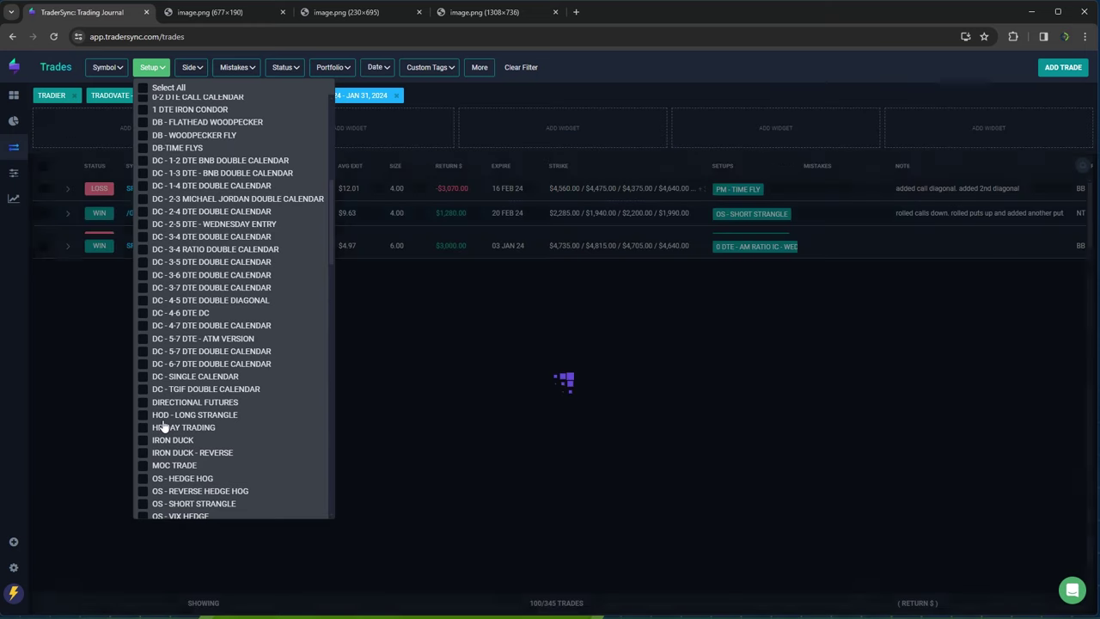
pyautogui.scroll(-1, 180, 457)
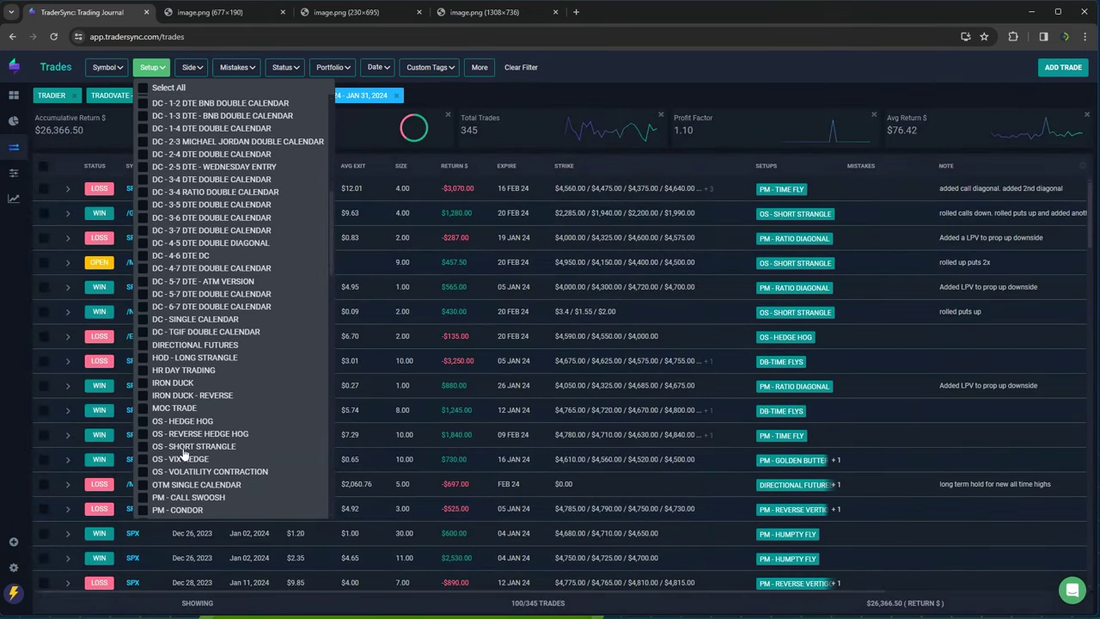
pyautogui.click(143, 409)
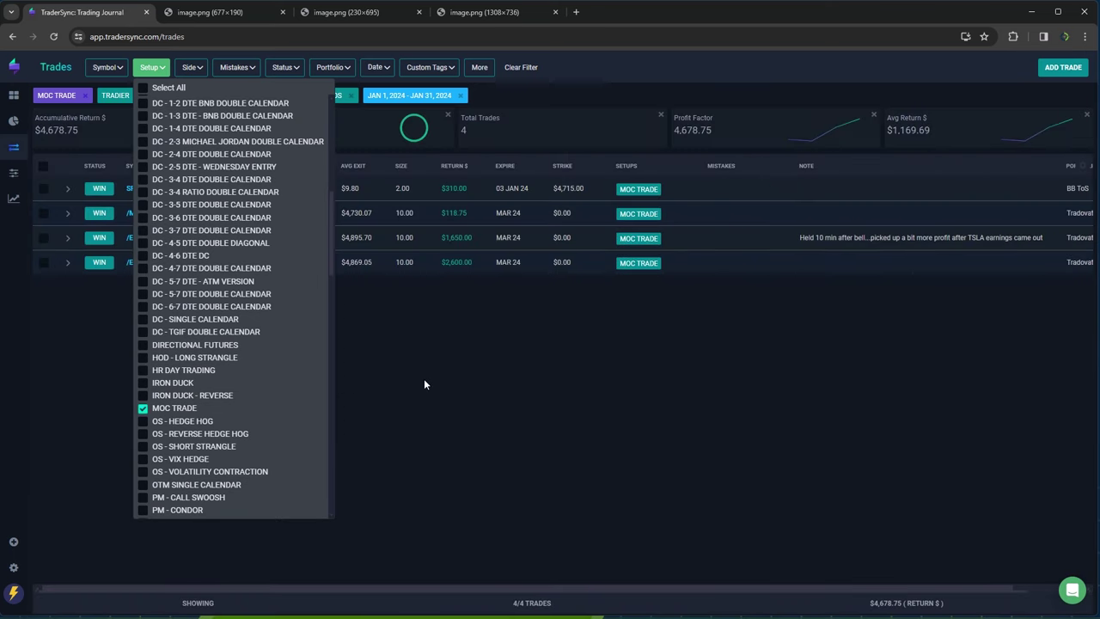
pyautogui.click(424, 384)
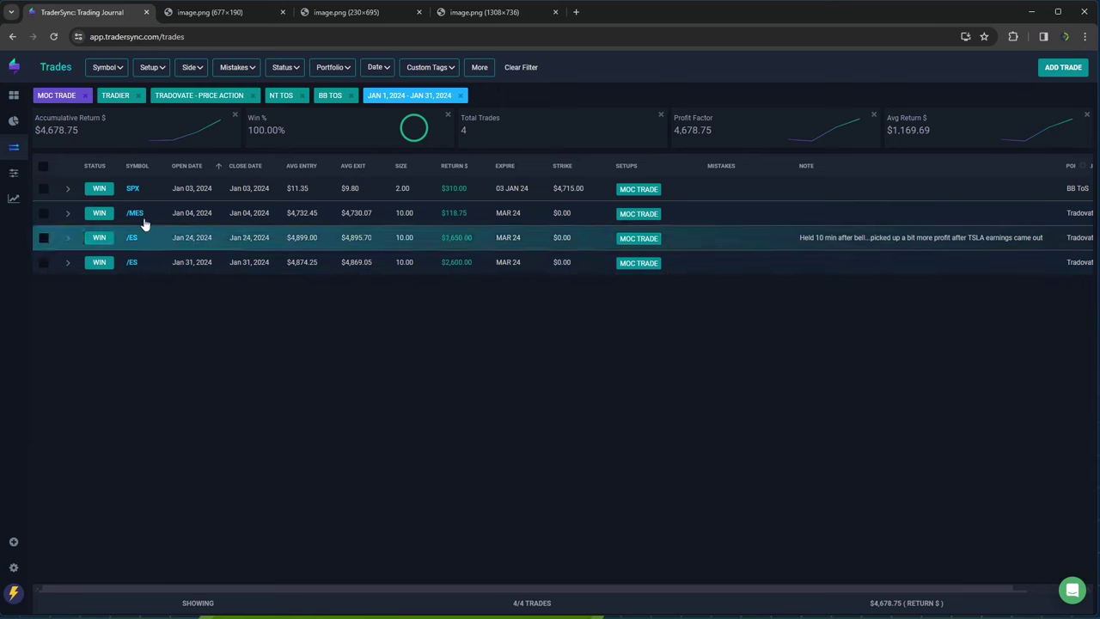
# Replace the MOC TRADE filter with all OS setups, from OS - HEDGE HOG through OS - VOLATILITY CONTRACTION, and reload the trades page
pyautogui.click(152, 71)
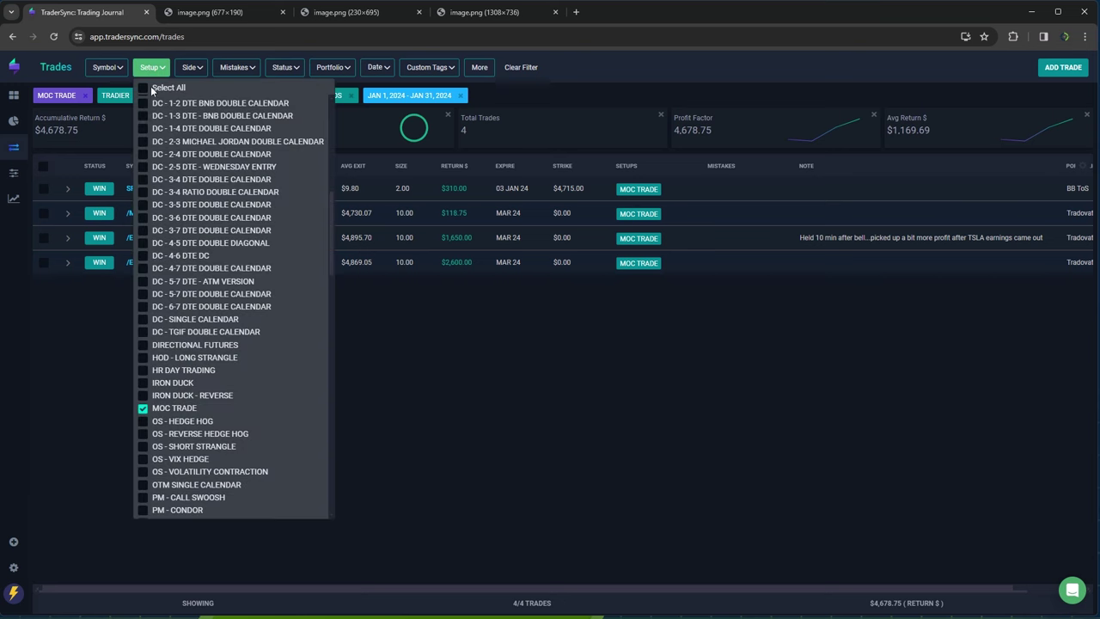
pyautogui.click(142, 408)
pyautogui.click(143, 421)
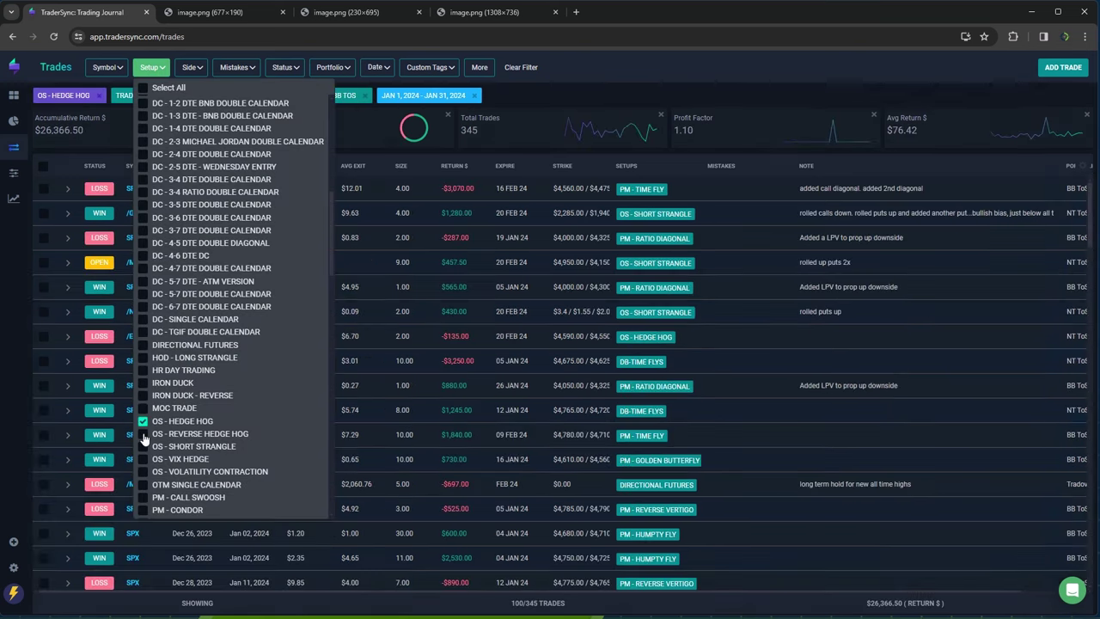
pyautogui.click(143, 434)
pyautogui.click(143, 446)
pyautogui.click(143, 459)
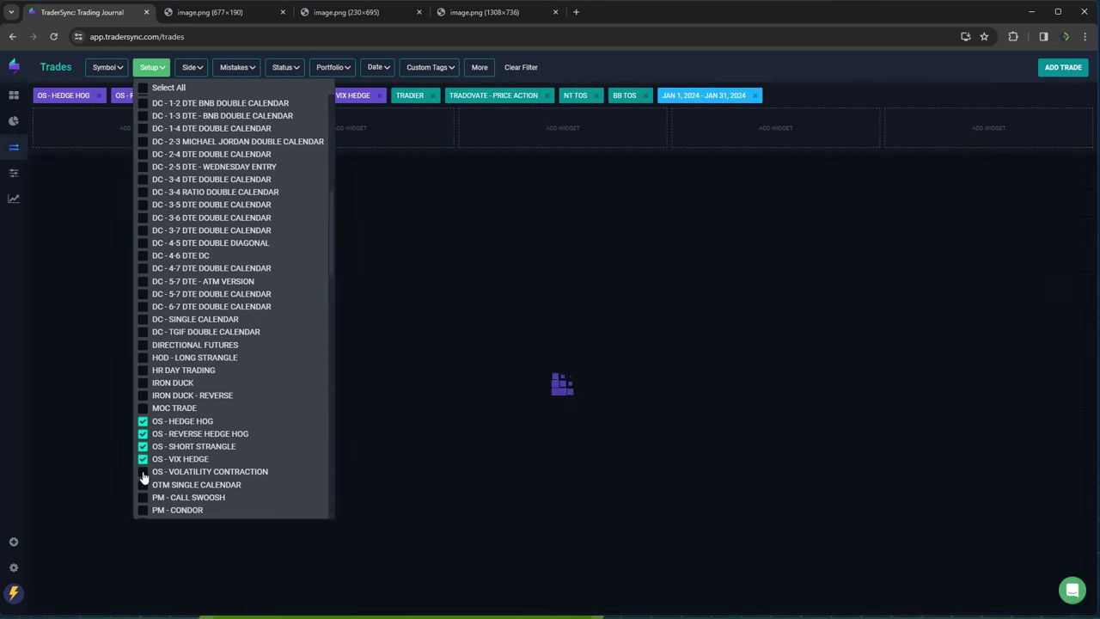
pyautogui.click(142, 472)
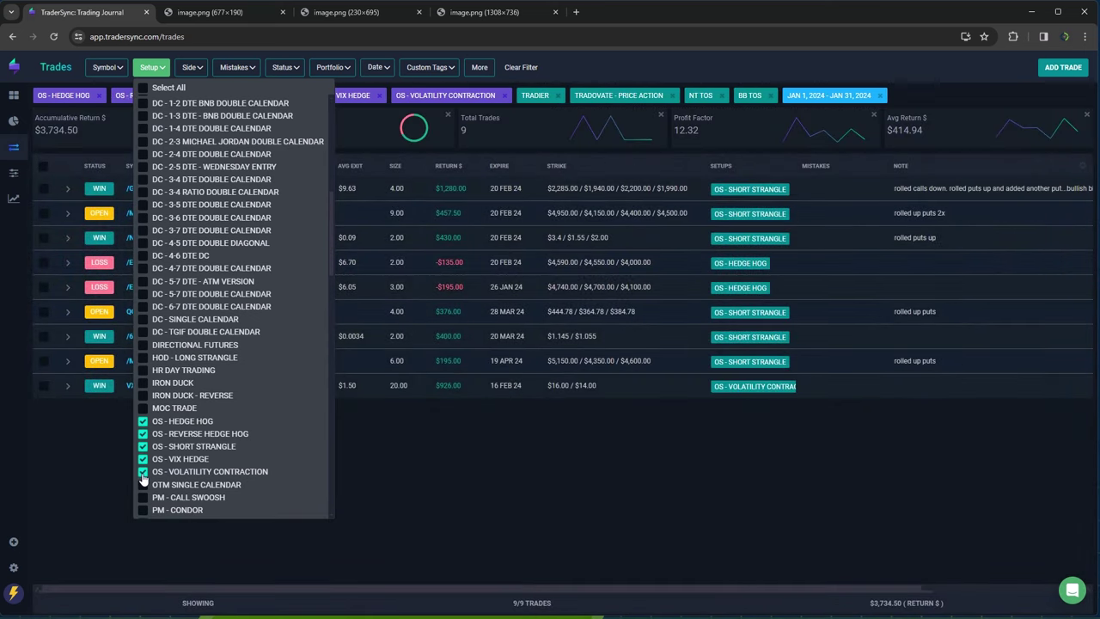
pyautogui.click(414, 492)
pyautogui.click(53, 36)
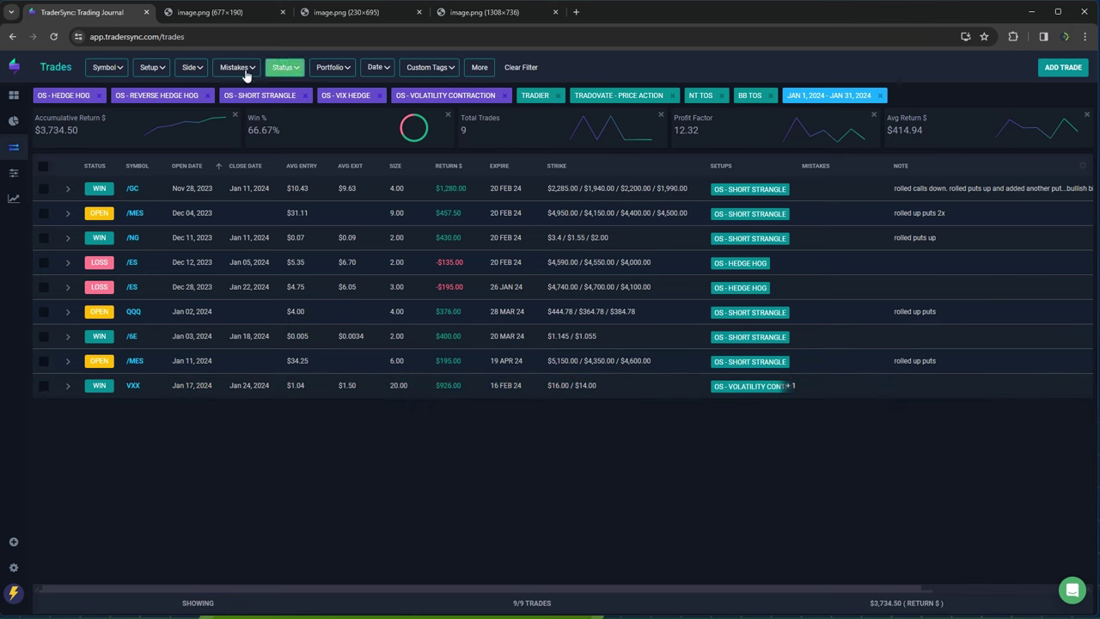
# Remove the five OS setups, from OS - HEDGE HOG through OS - VOLATILITY CONTRACTION, from the setup filter
pyautogui.click(153, 67)
pyautogui.scroll(-10, 206, 275)
pyautogui.scroll(-5, 204, 286)
pyautogui.click(142, 191)
pyautogui.click(142, 205)
pyautogui.click(143, 217)
pyautogui.click(143, 230)
pyautogui.click(142, 242)
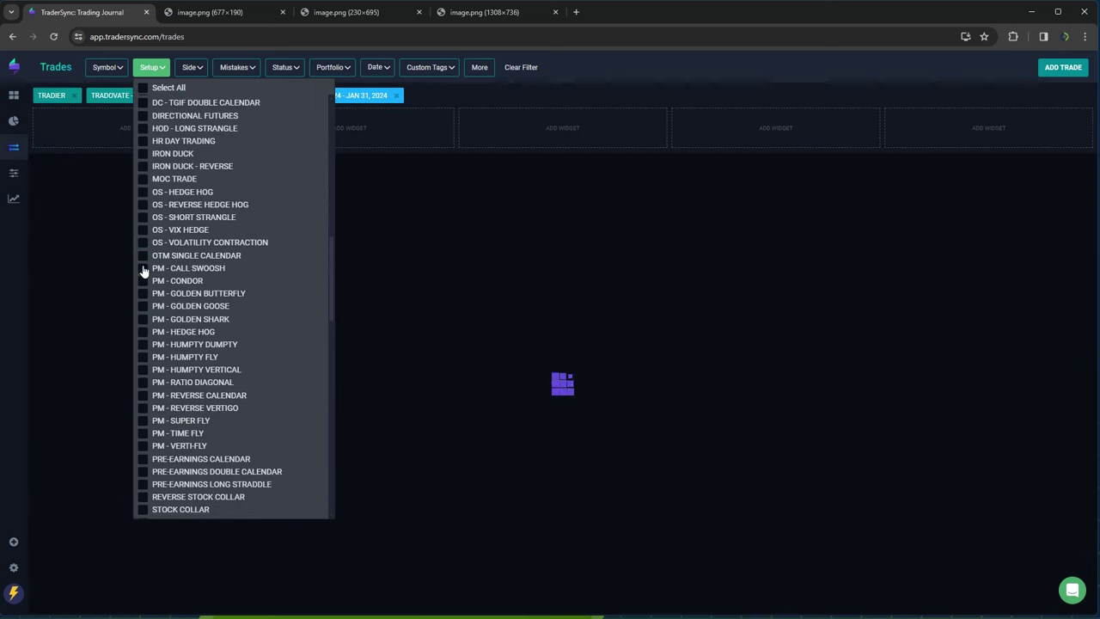
# Filter the trades by all PM setups, from PM - CALL SWOOSH through PM - VERTI-FLY, and reload the page
pyautogui.click(142, 269)
pyautogui.click(142, 281)
pyautogui.click(143, 293)
pyautogui.click(143, 306)
pyautogui.click(142, 318)
pyautogui.click(143, 331)
pyautogui.click(143, 344)
pyautogui.click(143, 356)
pyautogui.click(143, 370)
pyautogui.click(143, 382)
pyautogui.click(143, 396)
pyautogui.click(143, 408)
pyautogui.click(143, 420)
pyautogui.click(142, 434)
pyautogui.click(143, 447)
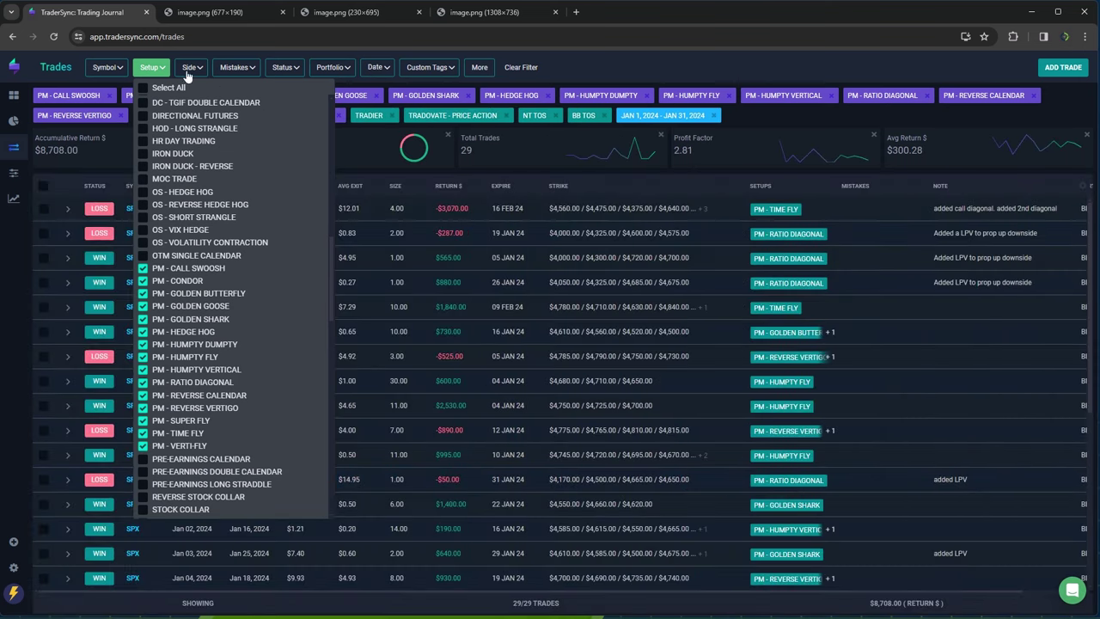
pyautogui.click(53, 36)
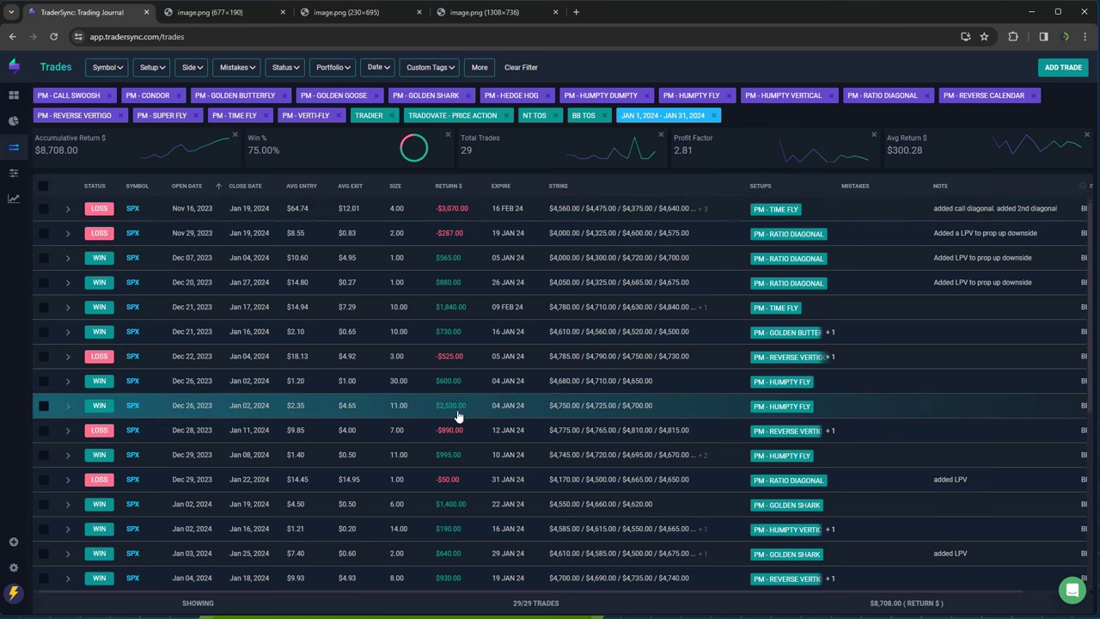
# Look over the PM trades, and clear all PM setups from the filter at once
pyautogui.scroll(-3, 481, 411)
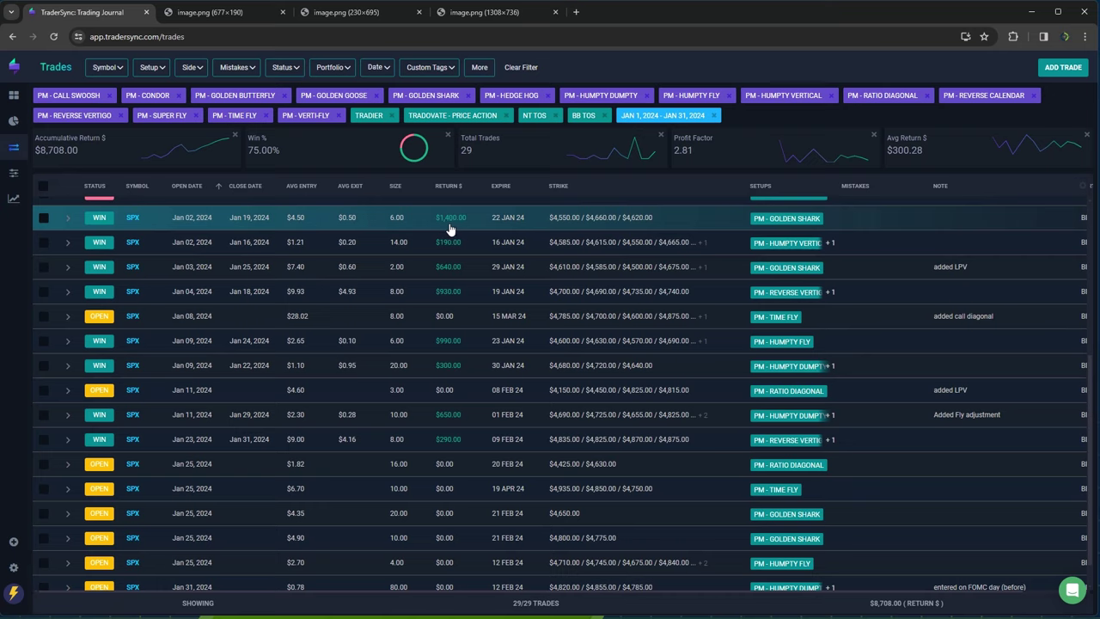
pyautogui.scroll(3, 448, 236)
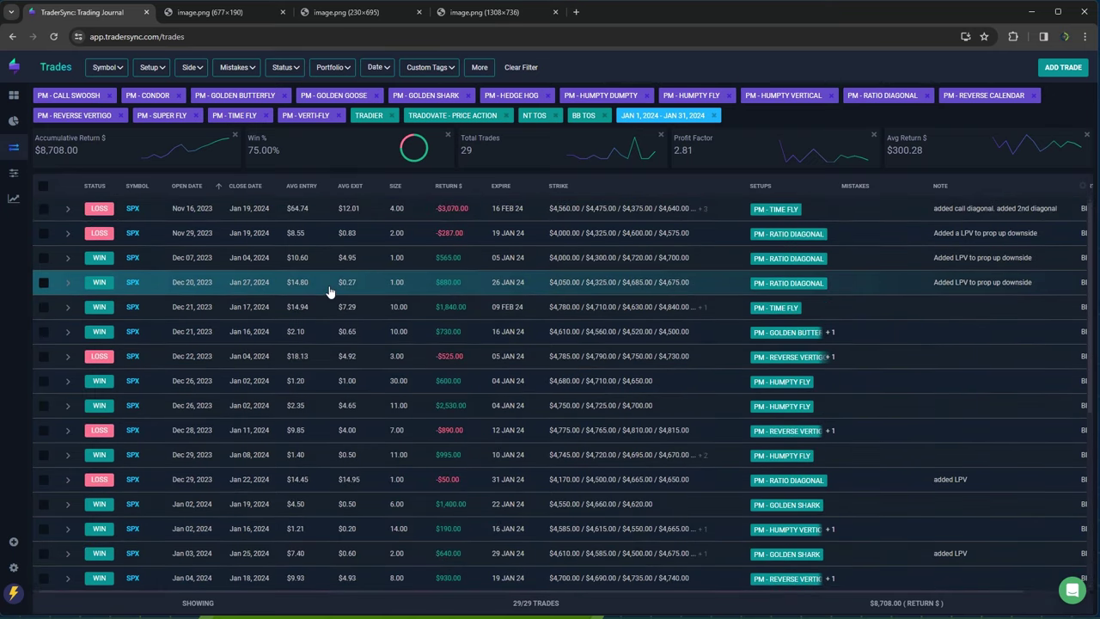
pyautogui.click(157, 69)
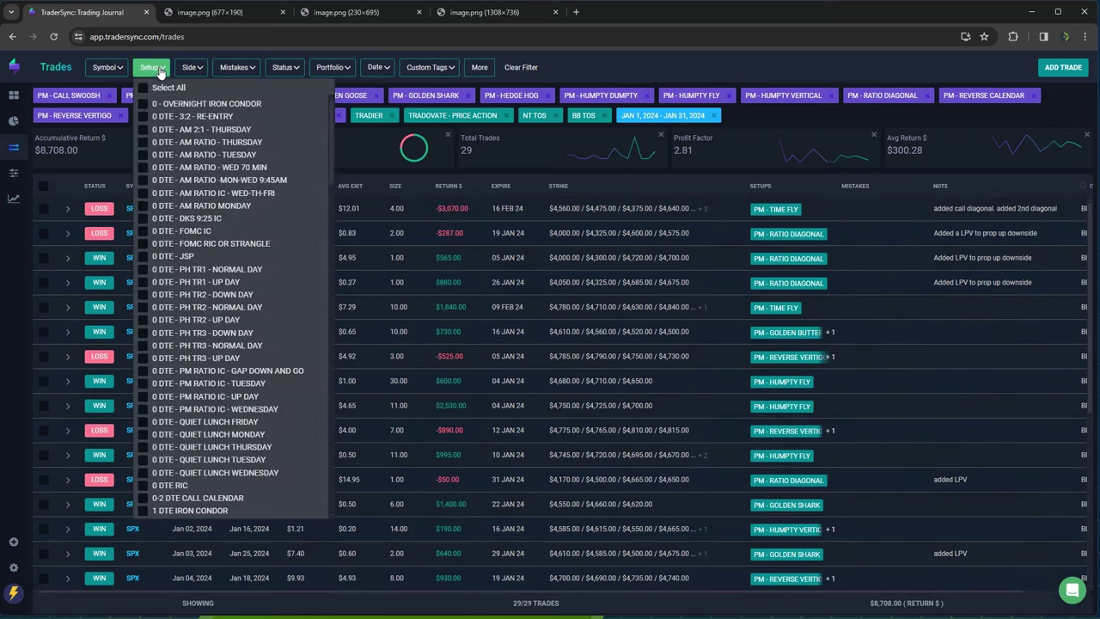
pyautogui.click(146, 90)
pyautogui.click(146, 89)
# Look through the entire list of setups for any strategy group not yet reviewed
pyautogui.scroll(-3, 220, 289)
pyautogui.scroll(-10, 220, 289)
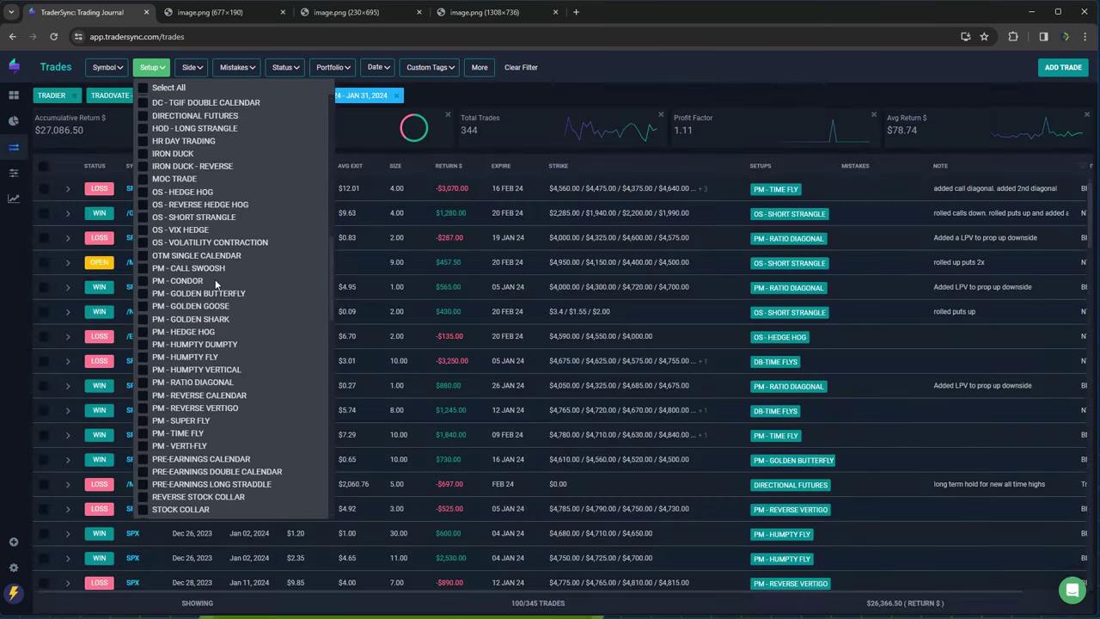
pyautogui.scroll(-8, 212, 258)
pyautogui.scroll(-5, 210, 230)
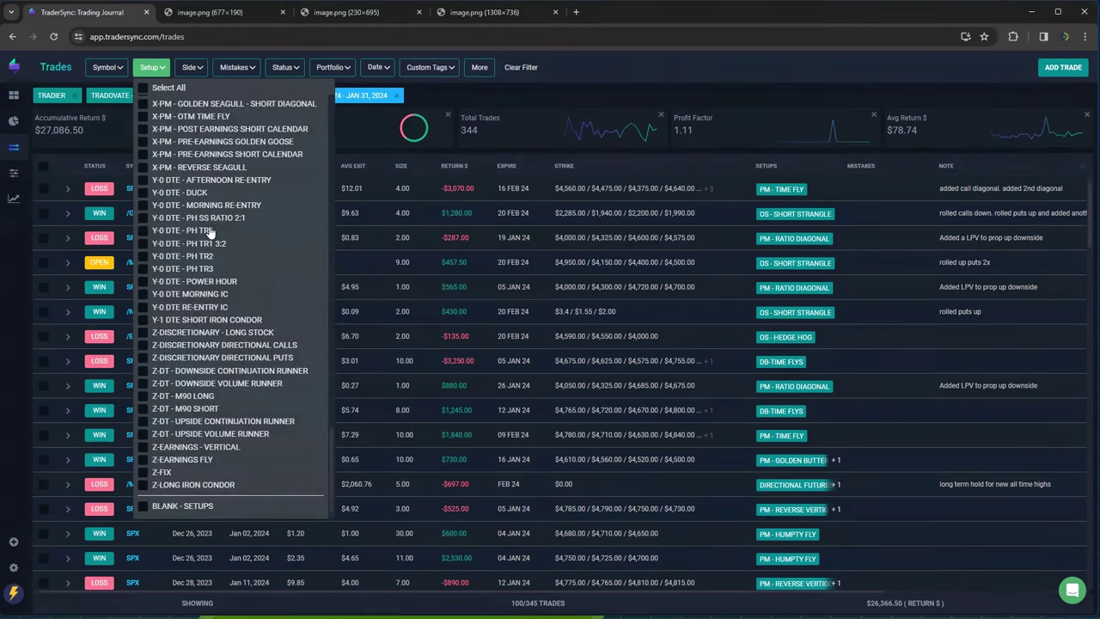
pyautogui.scroll(5, 211, 230)
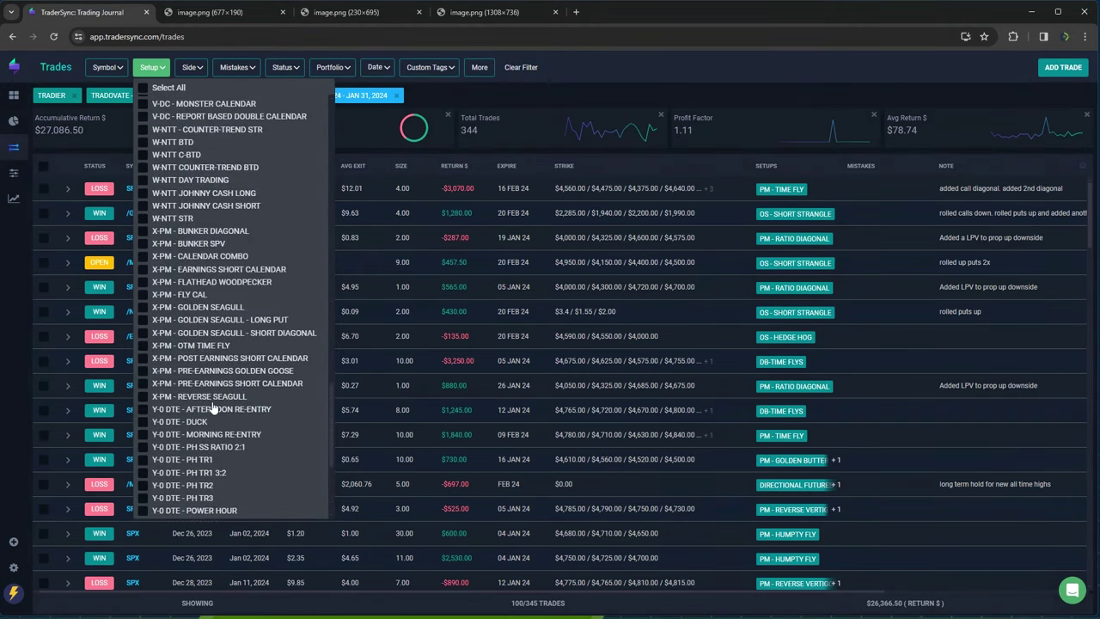
pyautogui.scroll(2, 212, 351)
pyautogui.scroll(3, 217, 335)
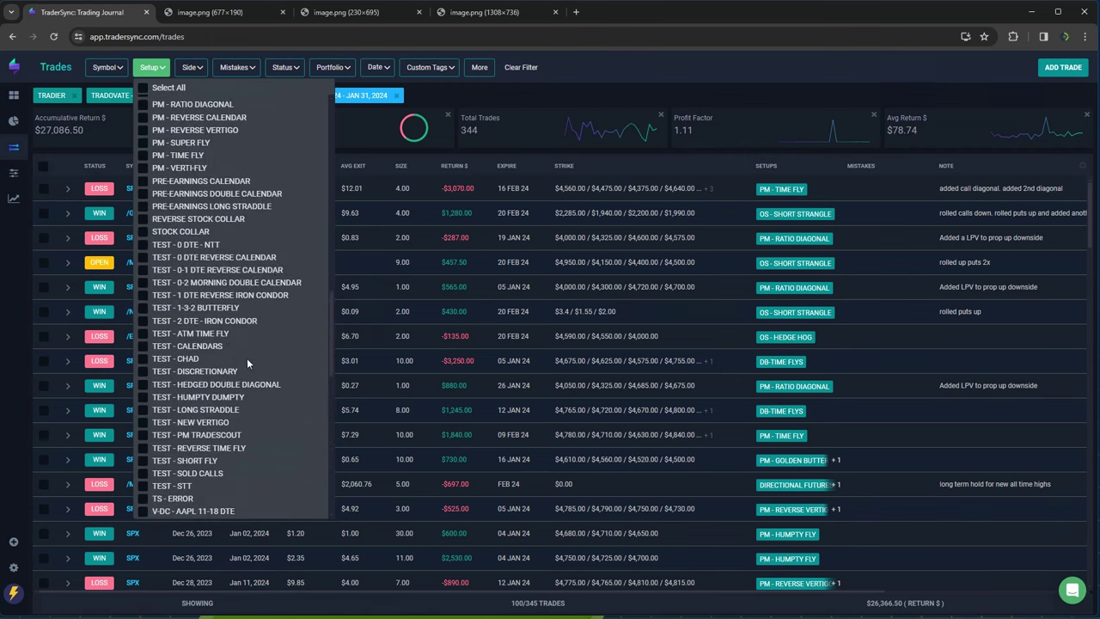
pyautogui.scroll(3, 247, 358)
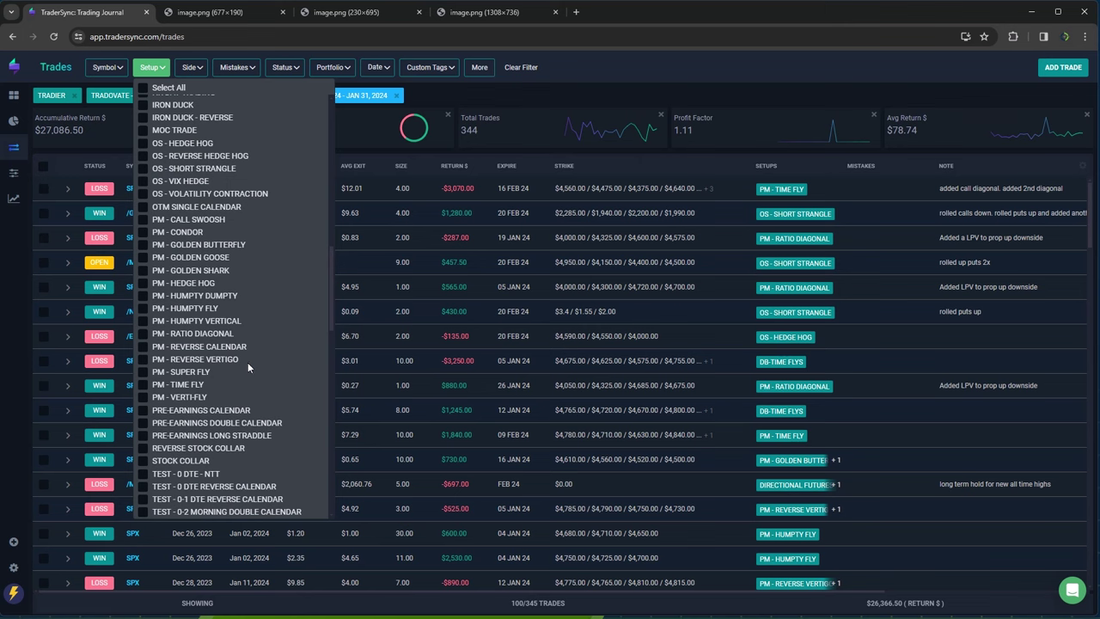
pyautogui.scroll(5, 231, 213)
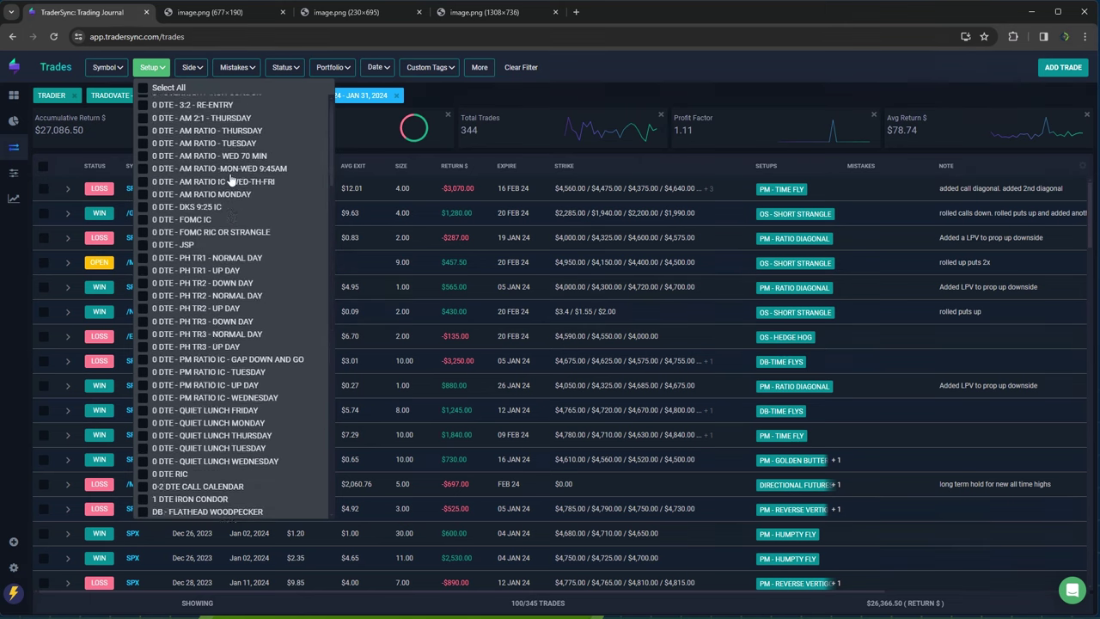
pyautogui.scroll(-5, 229, 206)
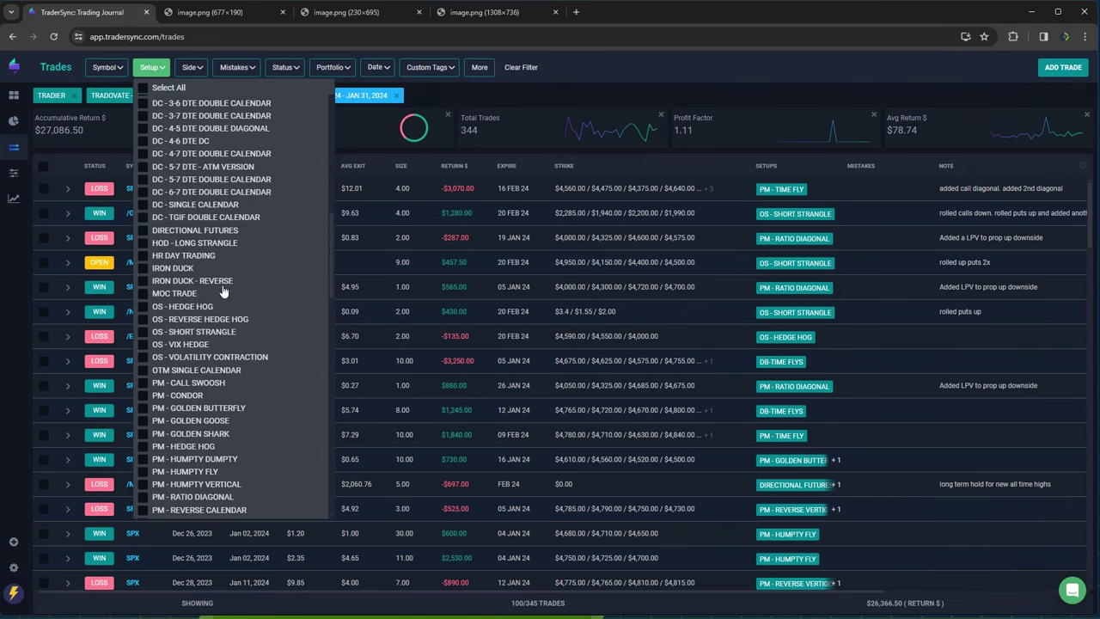
pyautogui.scroll(-1, 224, 292)
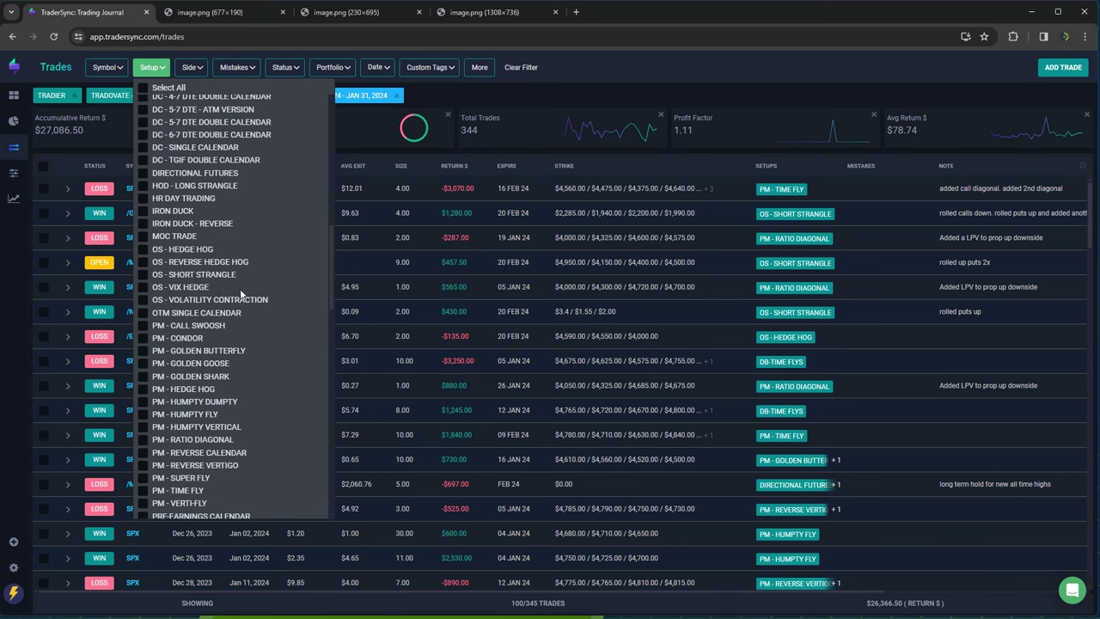
pyautogui.scroll(-2, 240, 319)
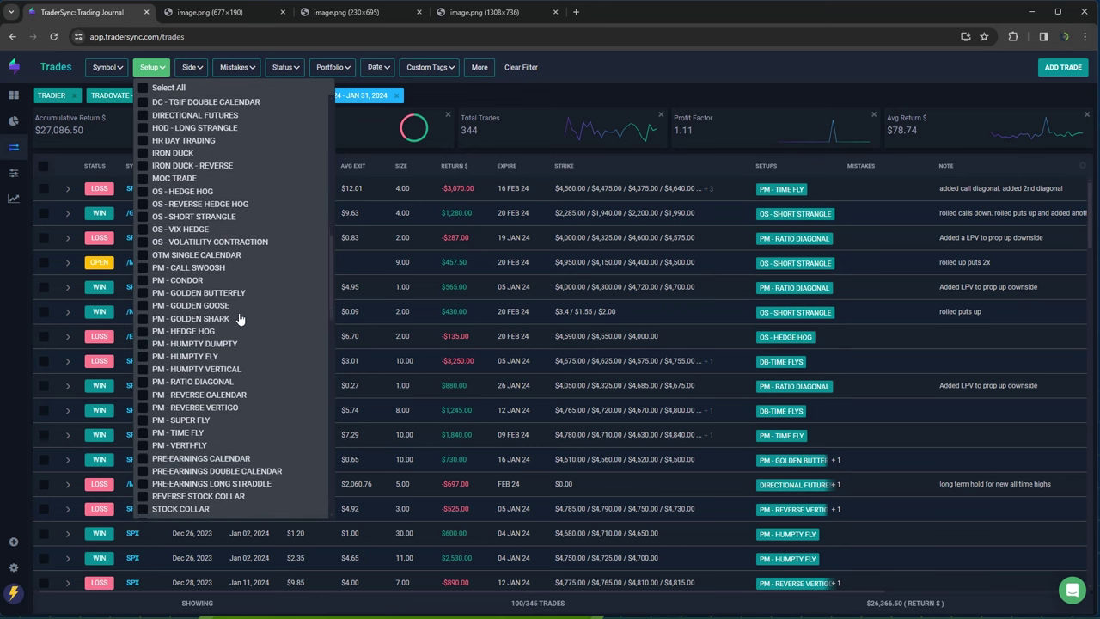
pyautogui.scroll(-1, 240, 318)
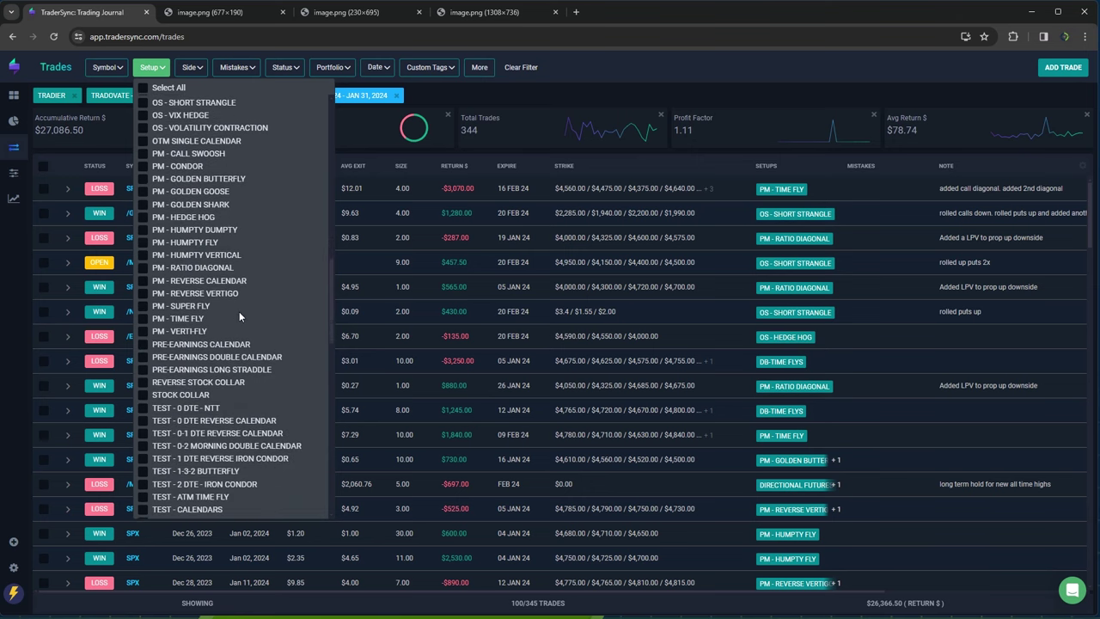
pyautogui.scroll(-4, 240, 317)
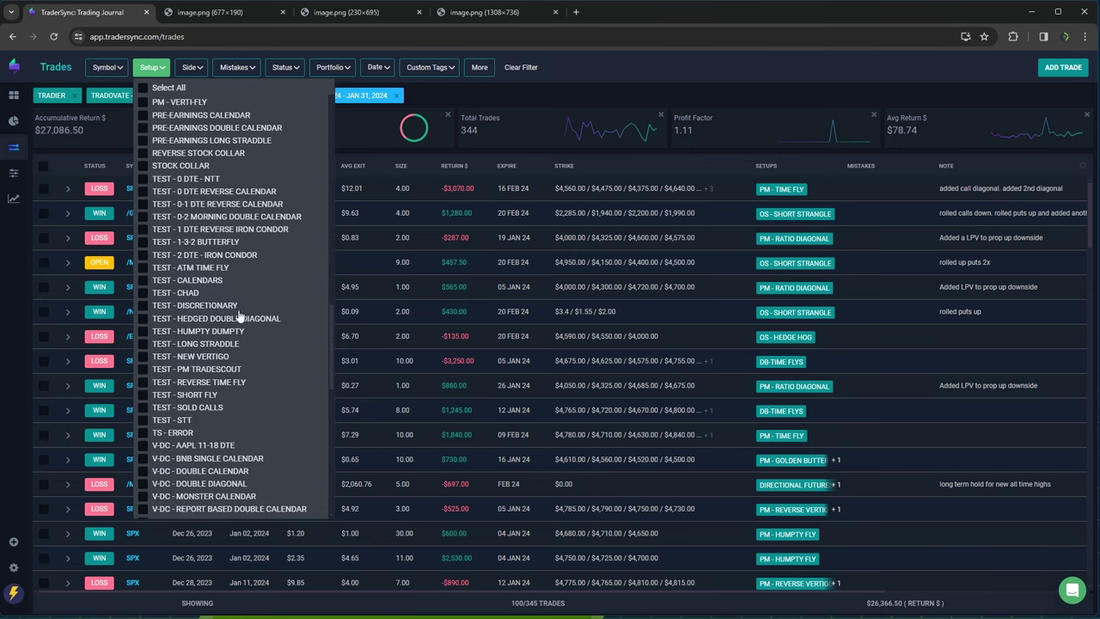
pyautogui.scroll(-2, 240, 315)
pyautogui.scroll(-4, 239, 313)
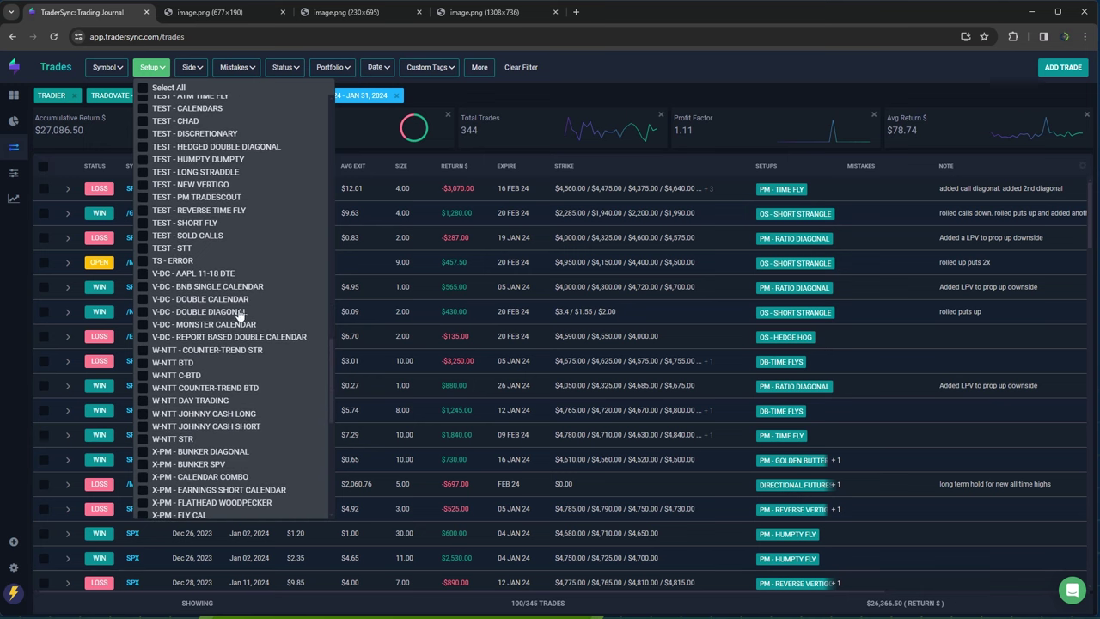
pyautogui.scroll(-4, 240, 315)
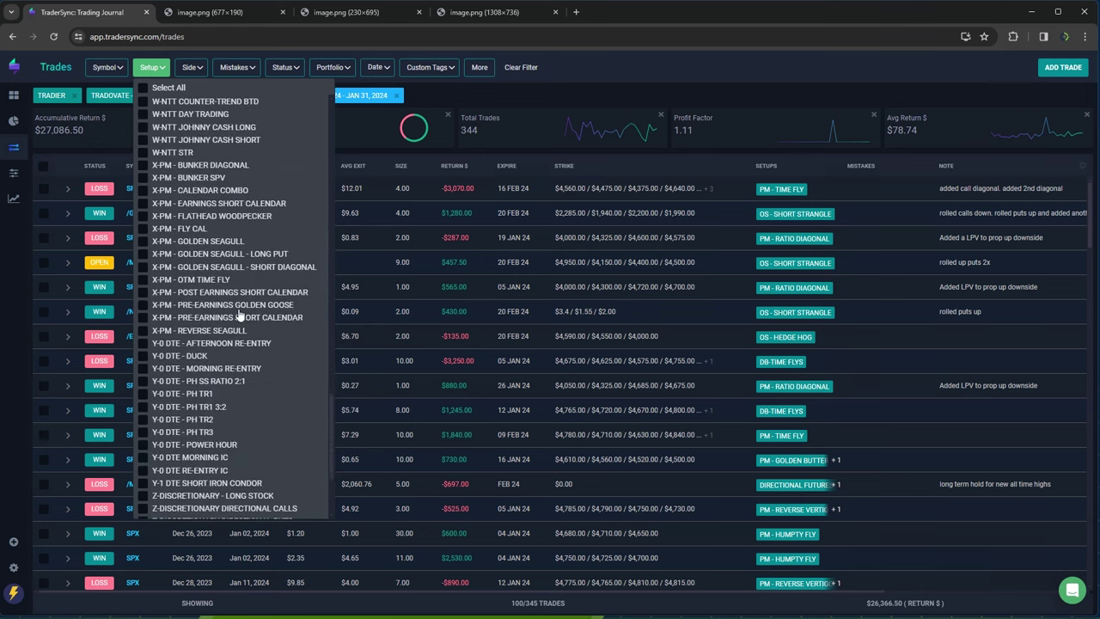
pyautogui.scroll(-1, 238, 314)
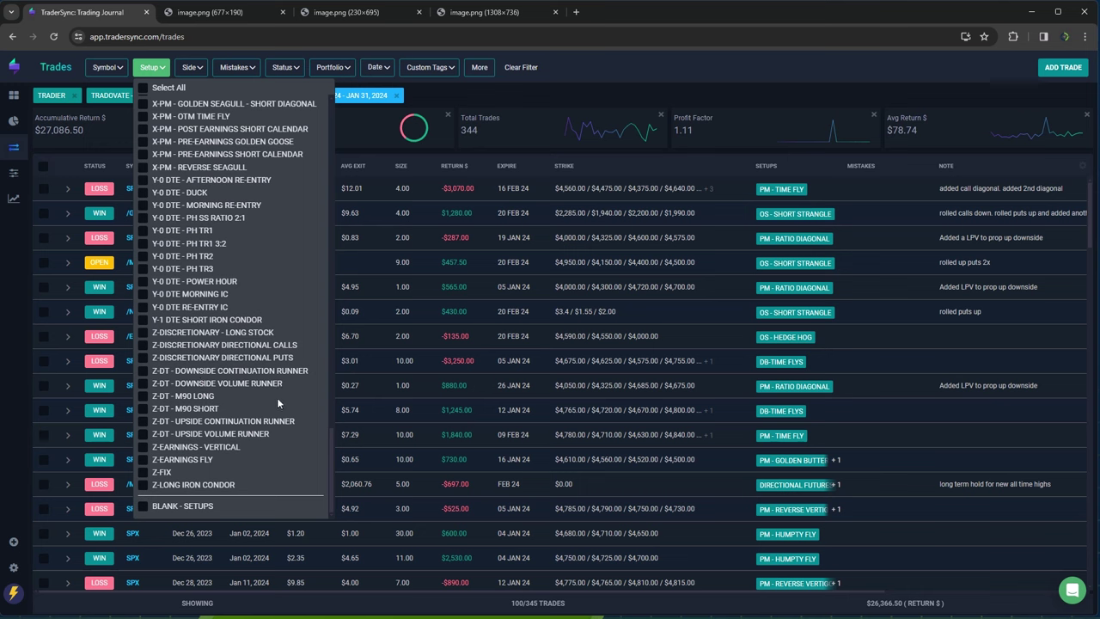
pyautogui.scroll(4, 241, 382)
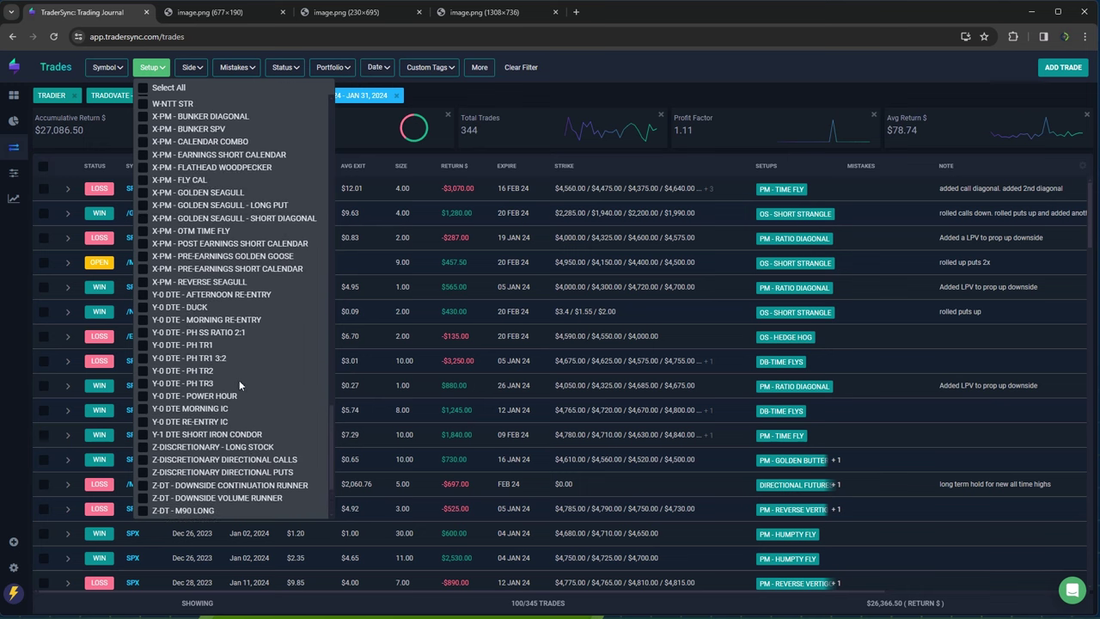
pyautogui.scroll(3, 234, 383)
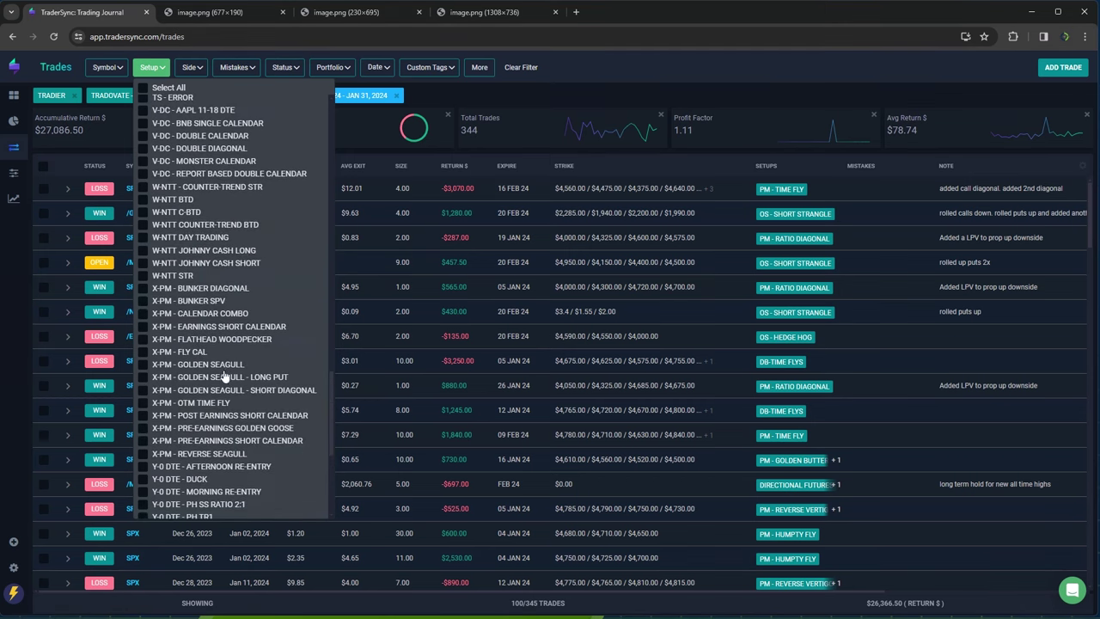
pyautogui.scroll(3, 212, 353)
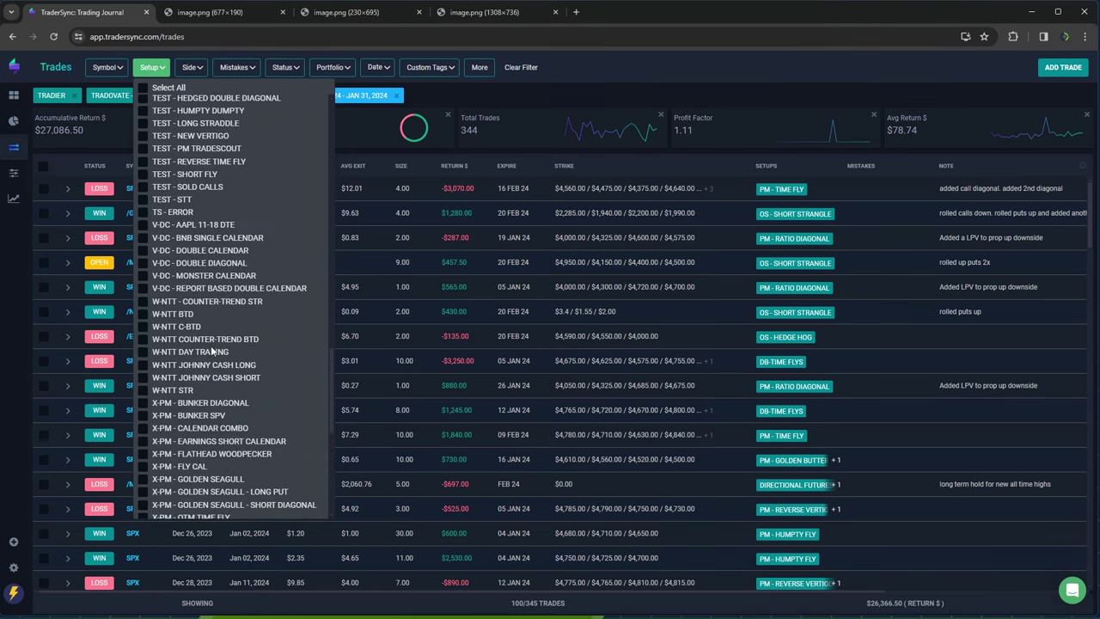
pyautogui.scroll(1, 204, 326)
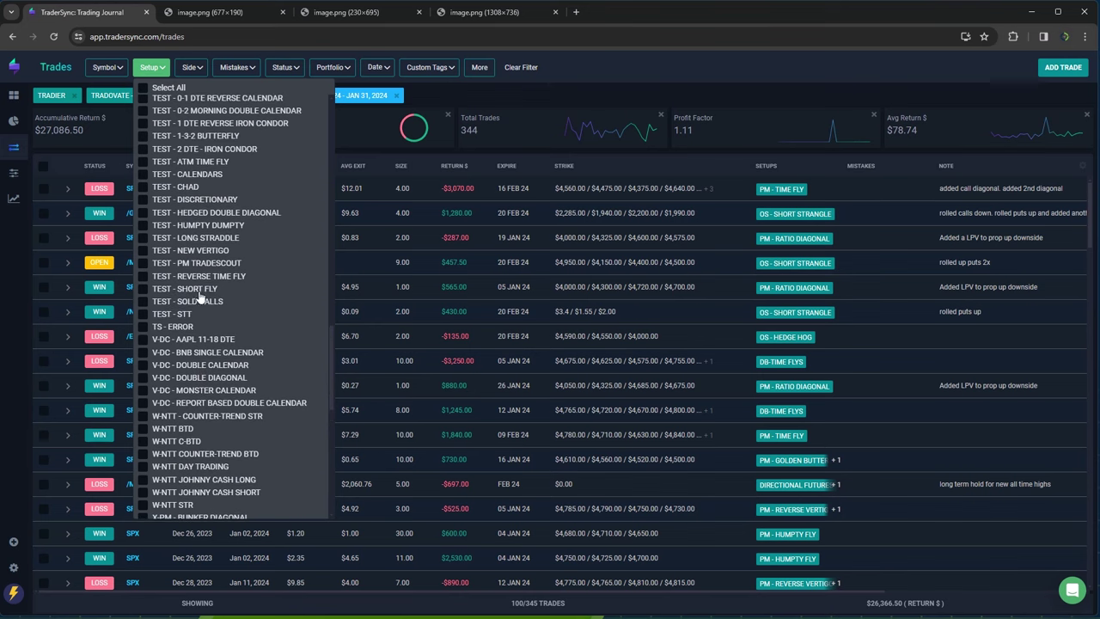
pyautogui.scroll(1, 202, 301)
pyautogui.scroll(1, 212, 287)
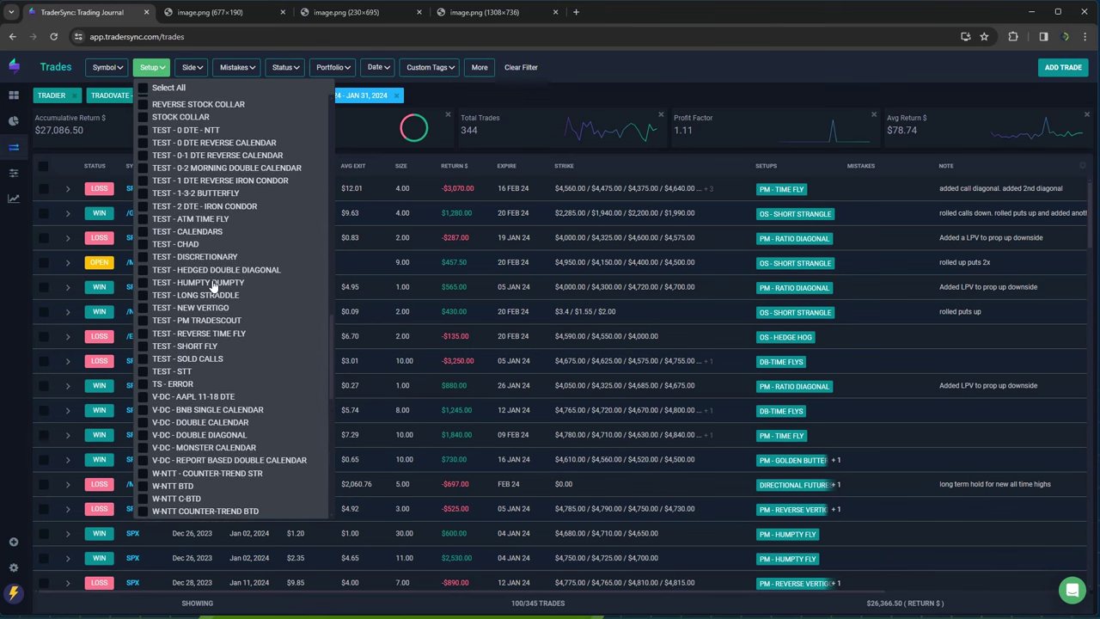
pyautogui.scroll(1, 212, 287)
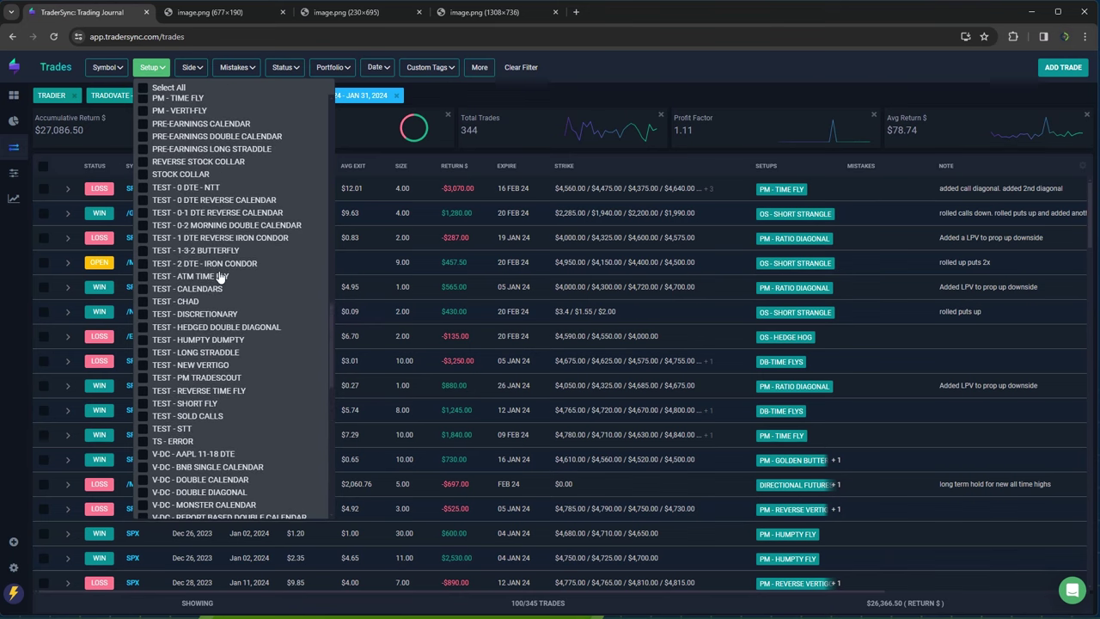
pyautogui.scroll(5, 220, 277)
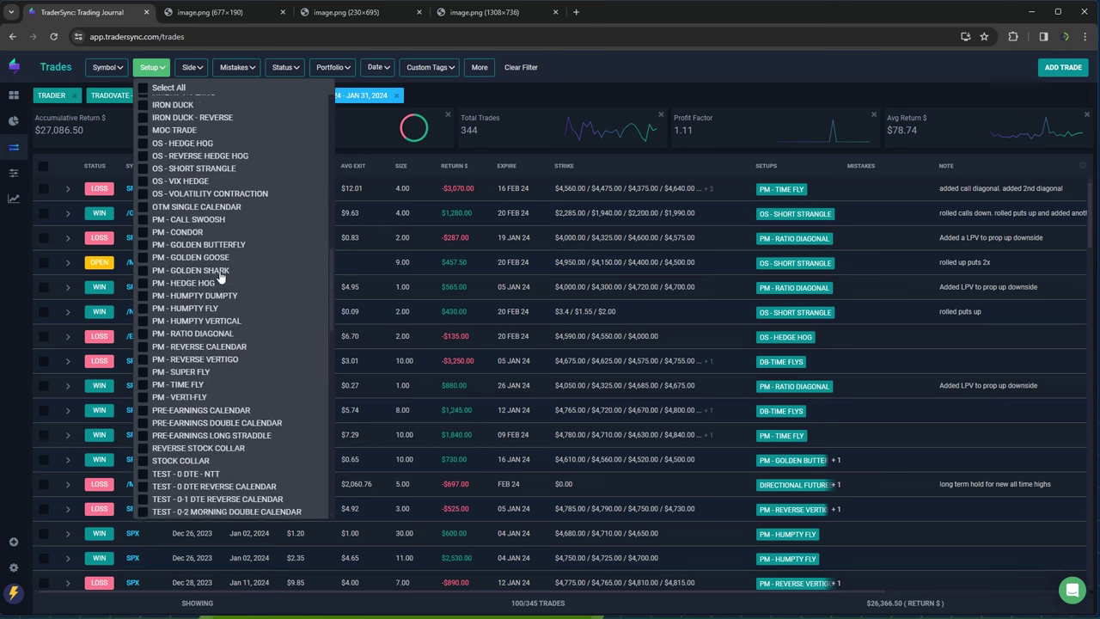
pyautogui.scroll(2, 220, 277)
pyautogui.scroll(1, 220, 277)
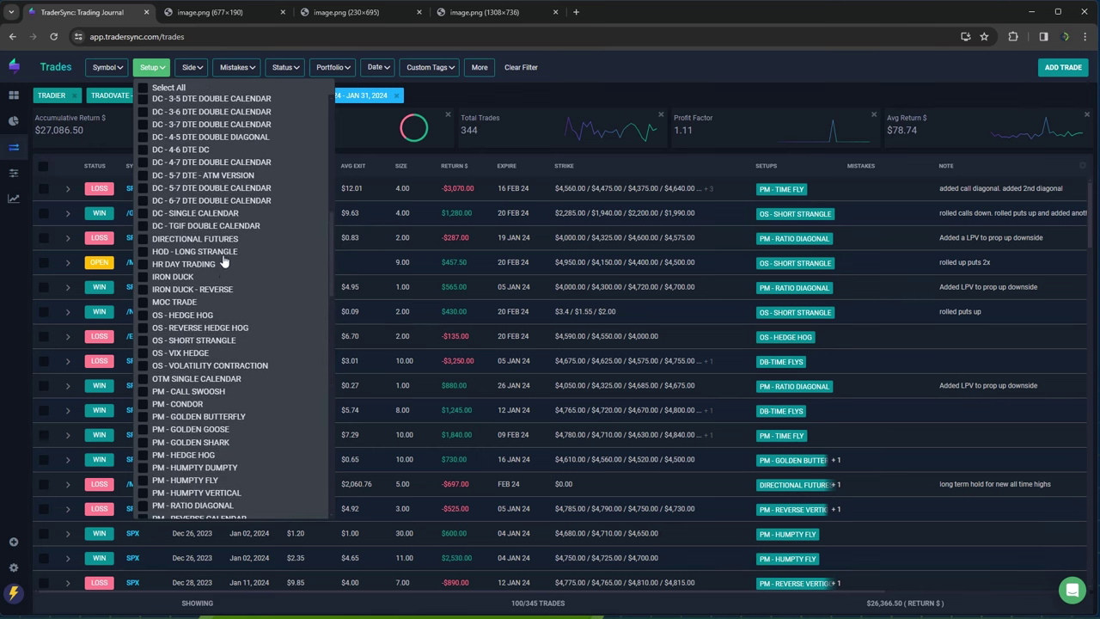
# Filter the trades by DIRECTIONAL FUTURES only and reload the page
pyautogui.click(143, 241)
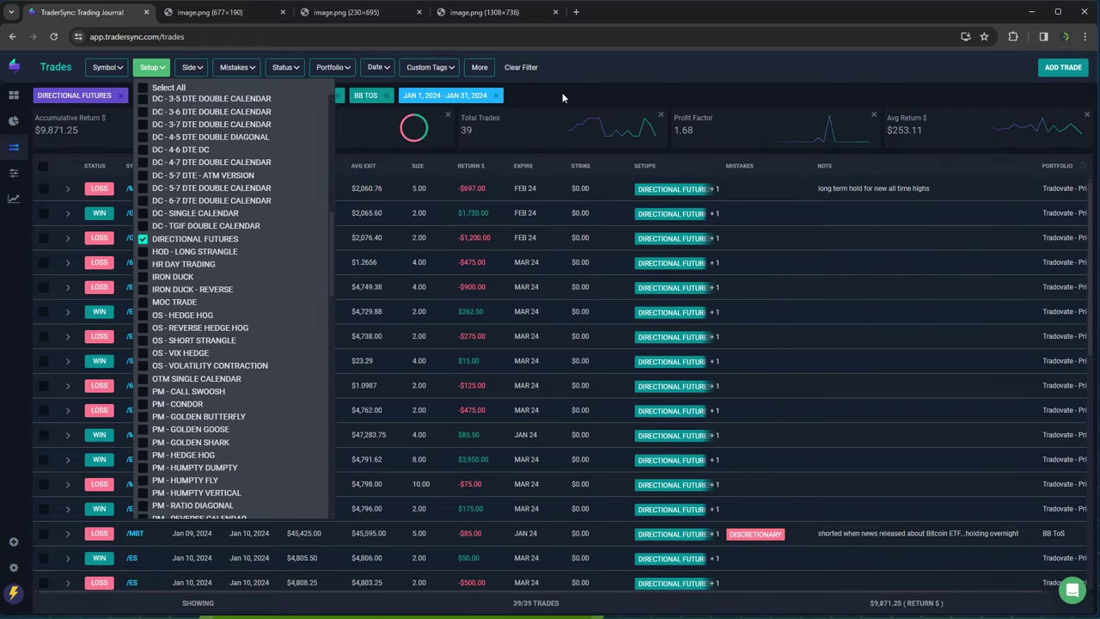
pyautogui.click(563, 97)
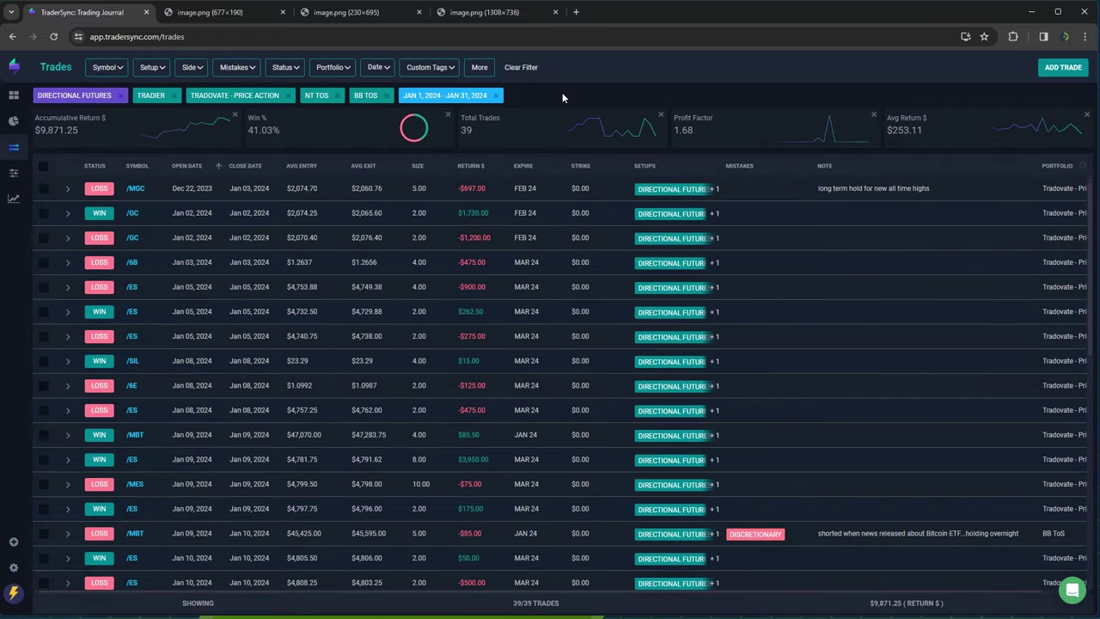
pyautogui.click(54, 37)
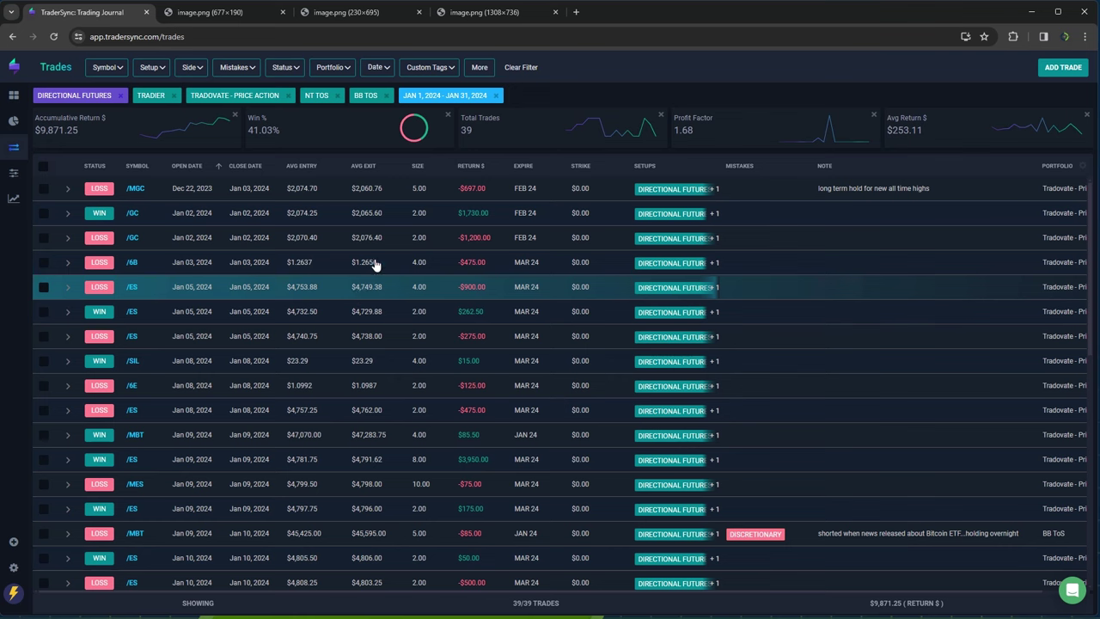
# Switch to the open risk disclosure image, image.png (1308×736)
pyautogui.click(485, 12)
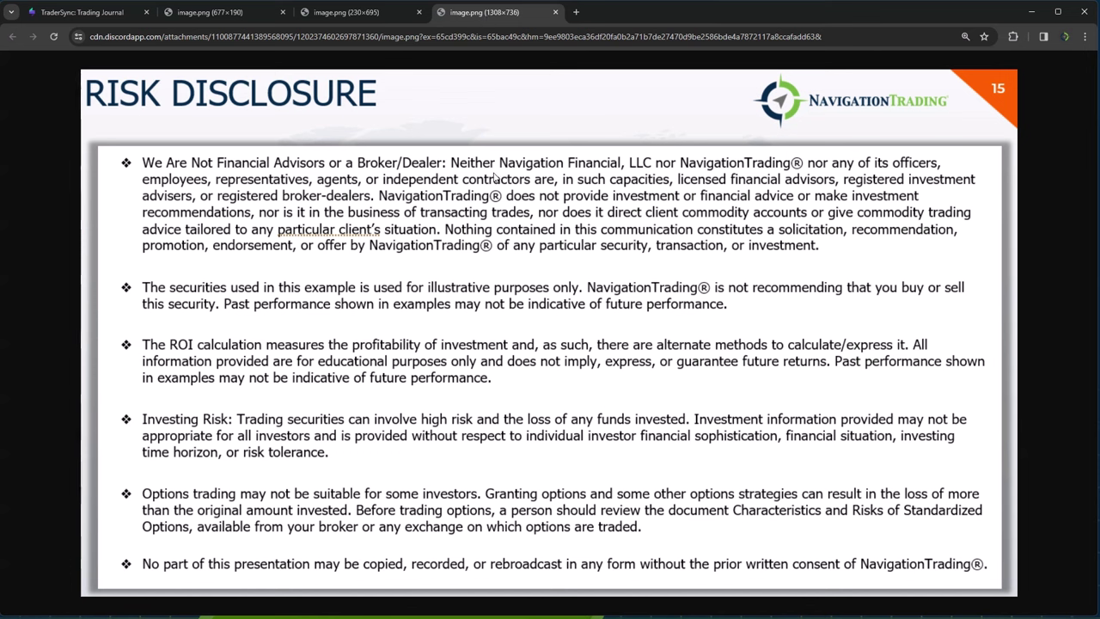